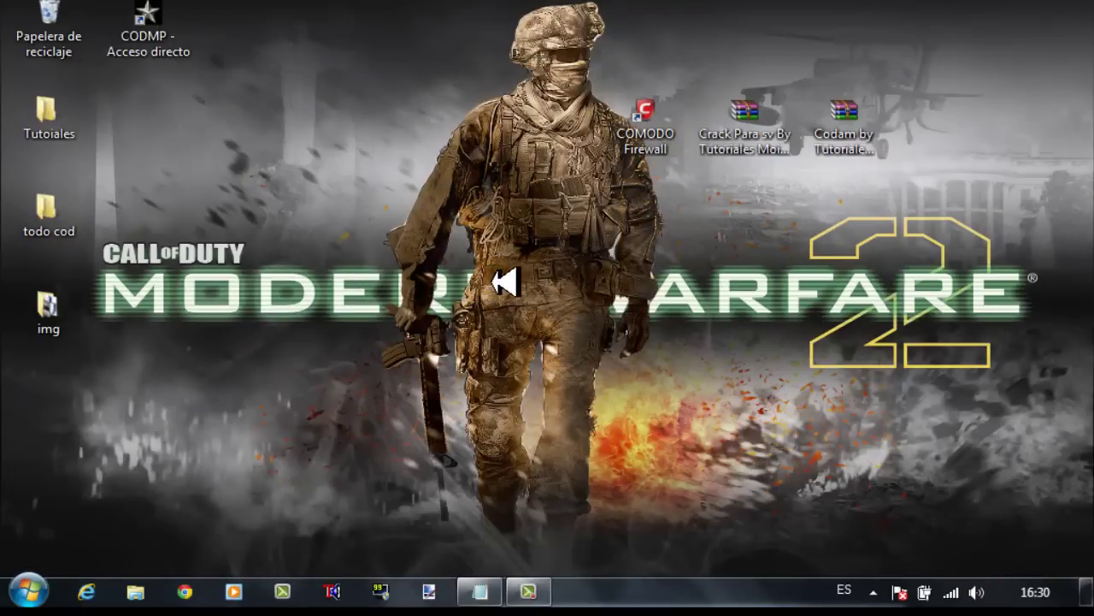
left_click_drag(531, 266, 502, 271)
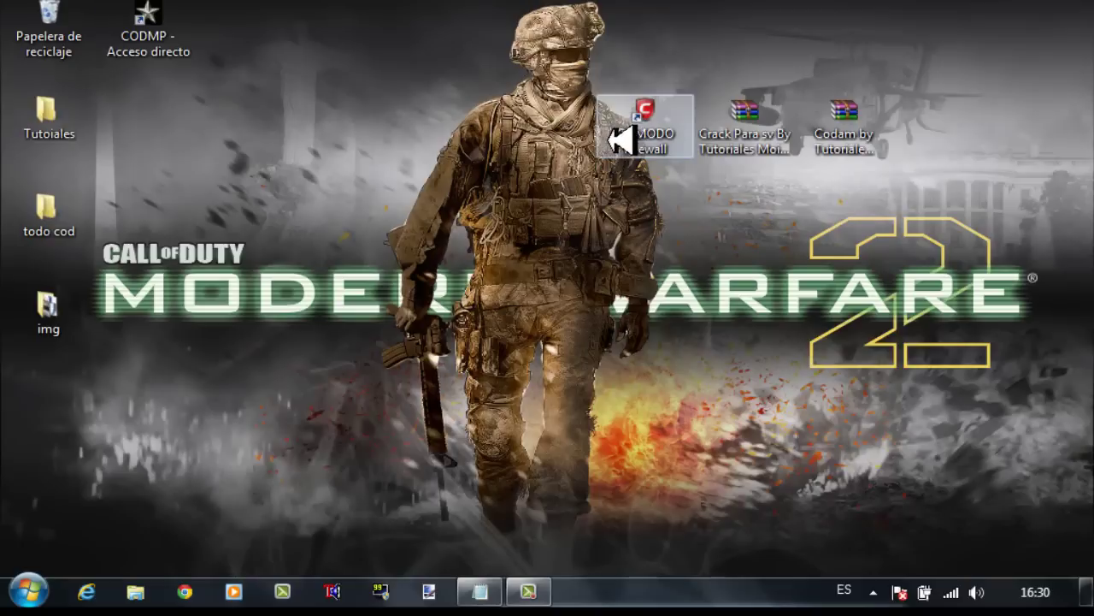
left_click_drag(603, 107, 897, 175)
left_click(694, 248)
left_click(646, 124)
left_click_drag(759, 241, 757, 102)
left_click_drag(851, 255, 787, 93)
left_click_drag(646, 124, 659, 176)
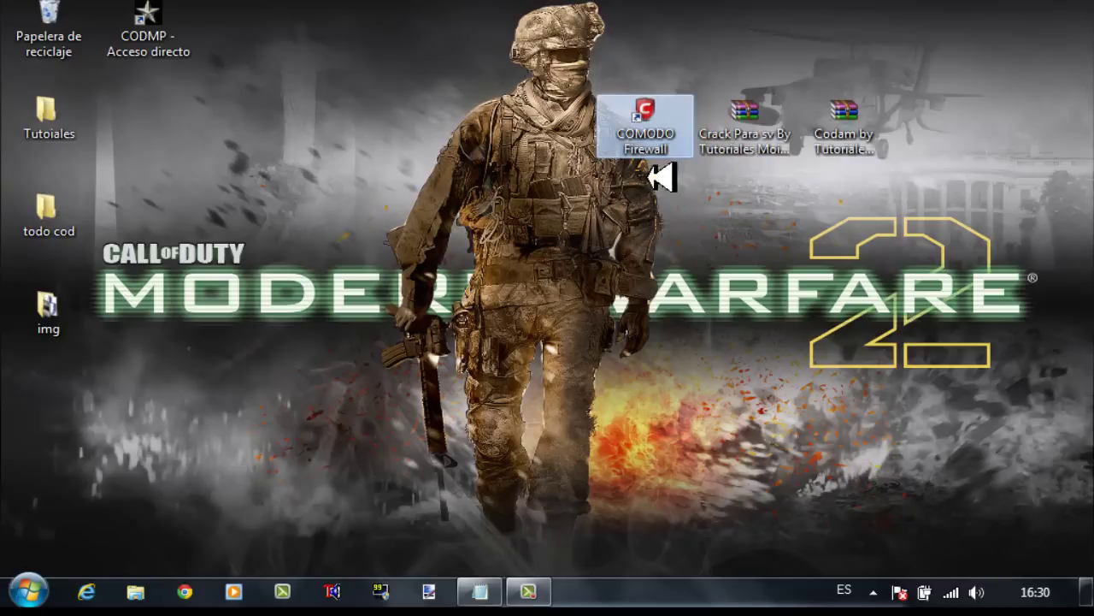
left_click(757, 329)
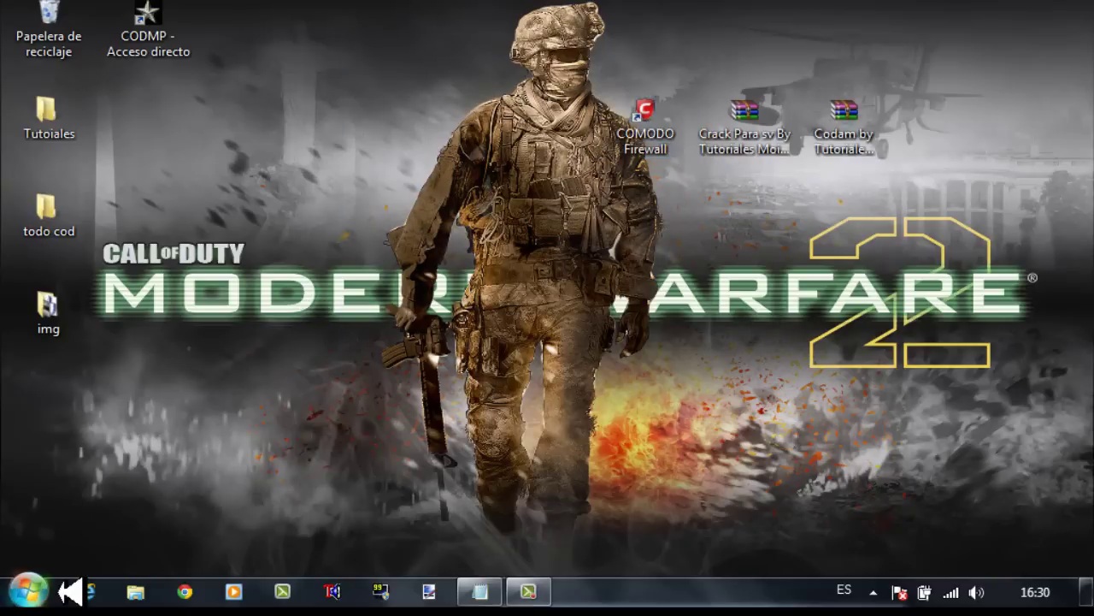
Create a folder named MyServer in the root of Disco local (C:) and open it.
left_click(34, 590)
left_click(342, 255)
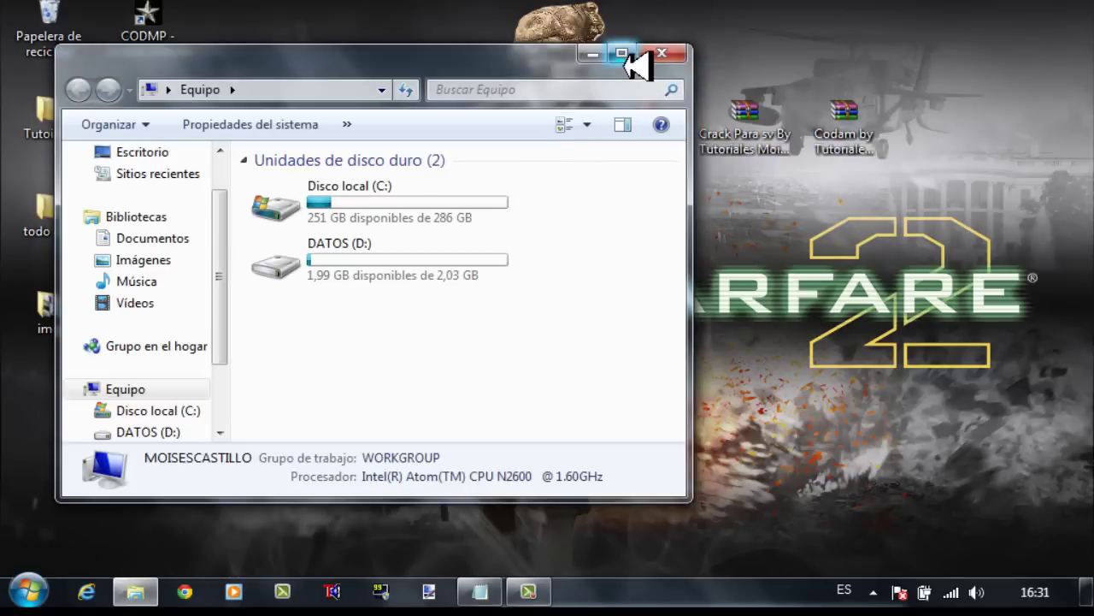
double_click(381, 213)
left_click(623, 54)
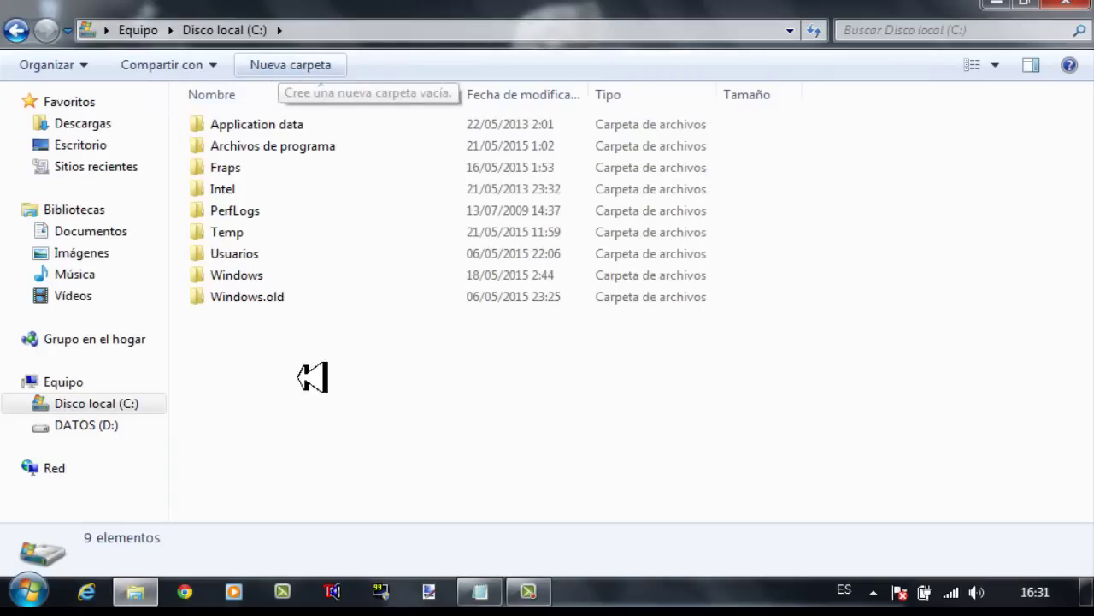
key("ctrl+shift+n")
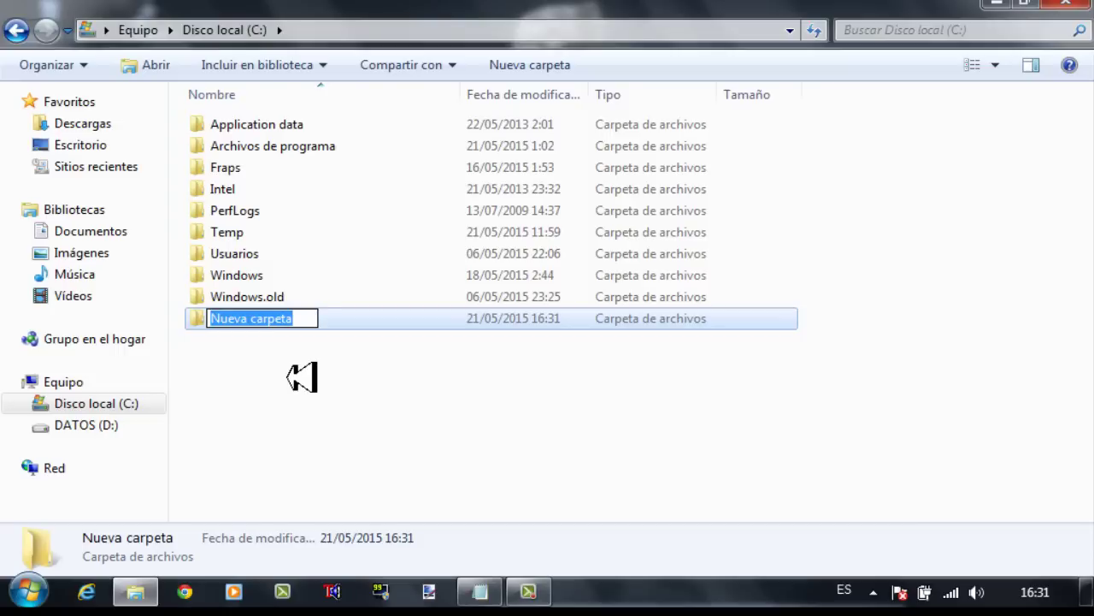
type("m")
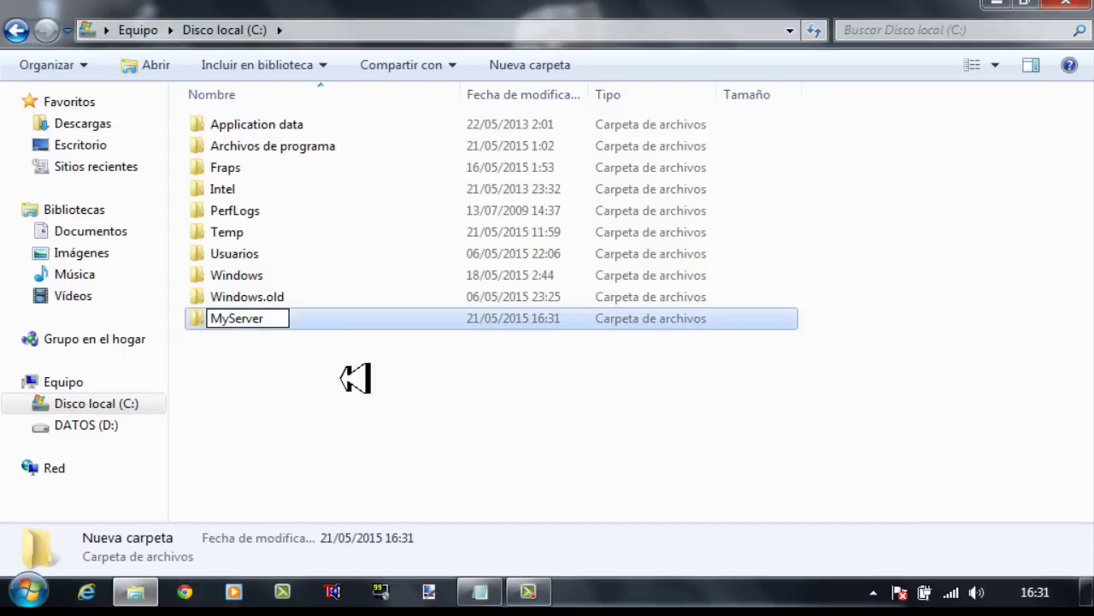
left_click(285, 360)
double_click(252, 323)
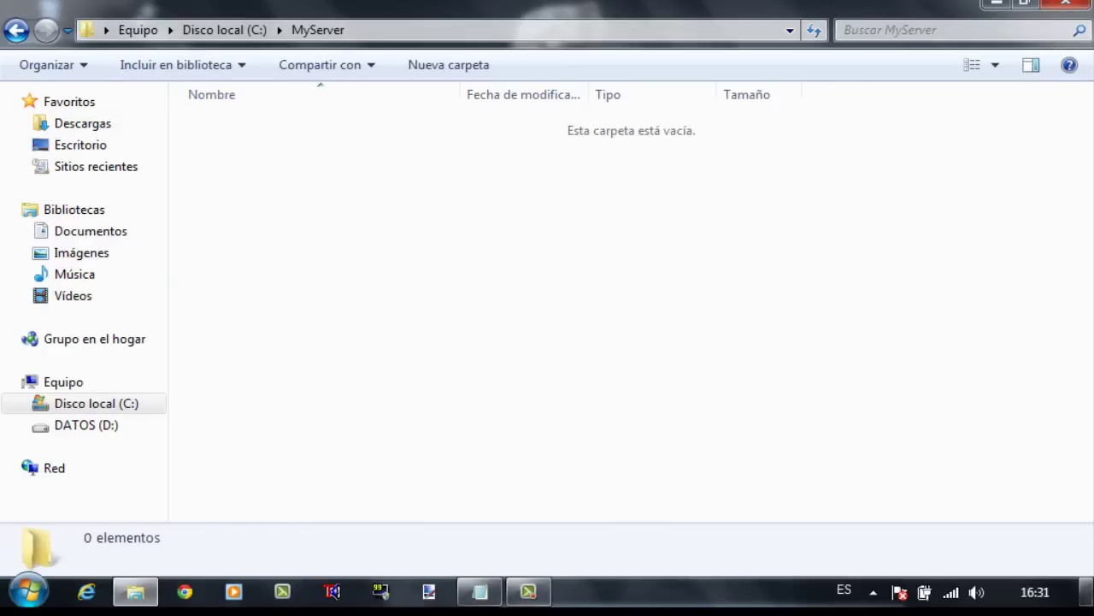
Extract the Codam RAR archive from the desktop to the same location.
left_click(1088, 592)
left_click_drag(847, 137, 457, 158)
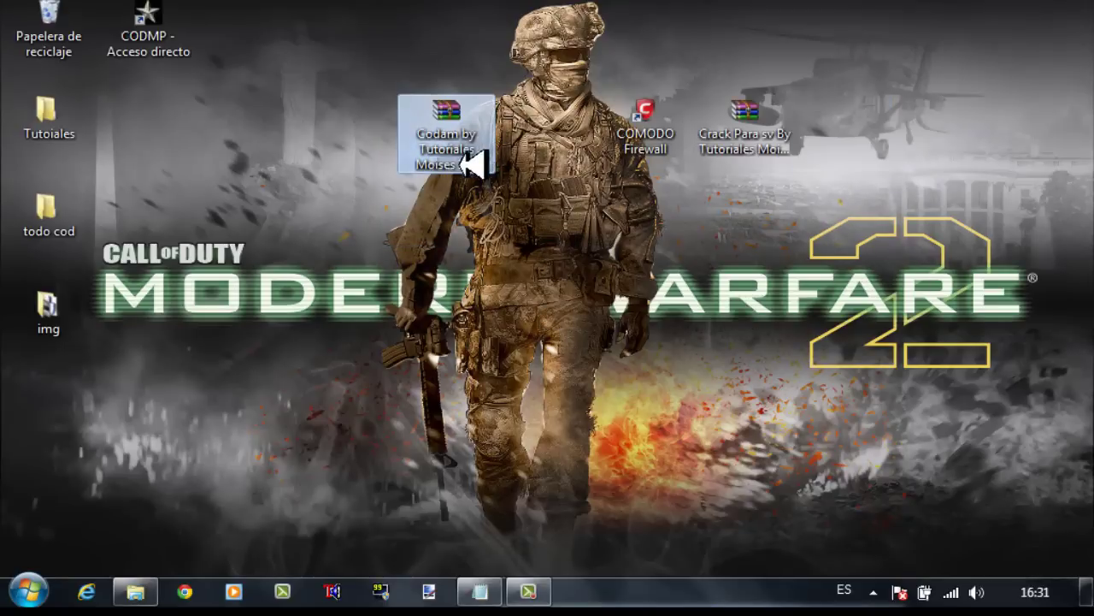
right_click(472, 163)
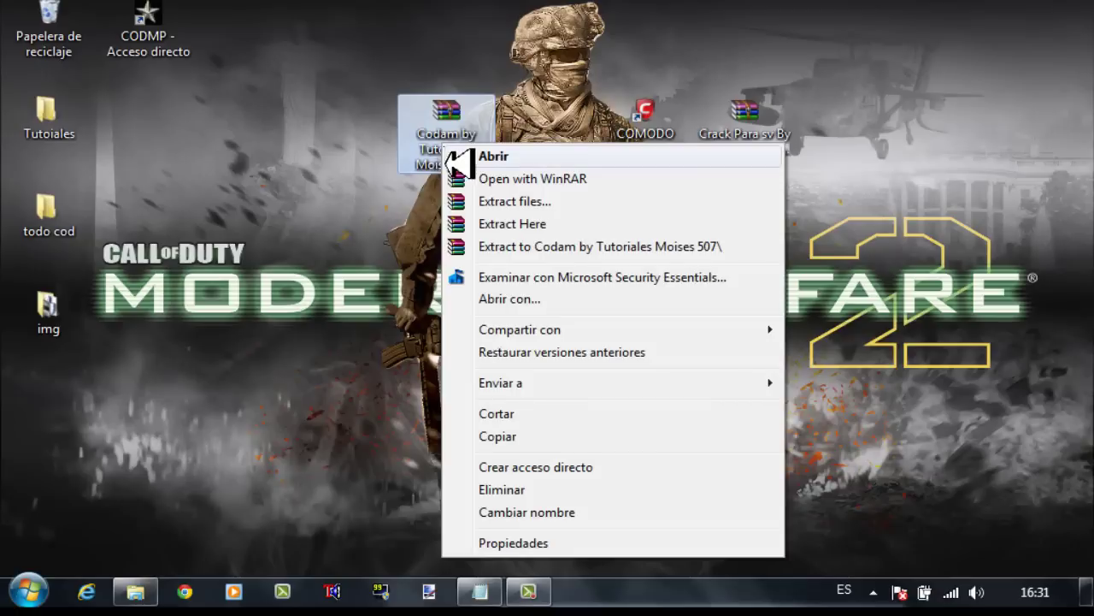
left_click(511, 225)
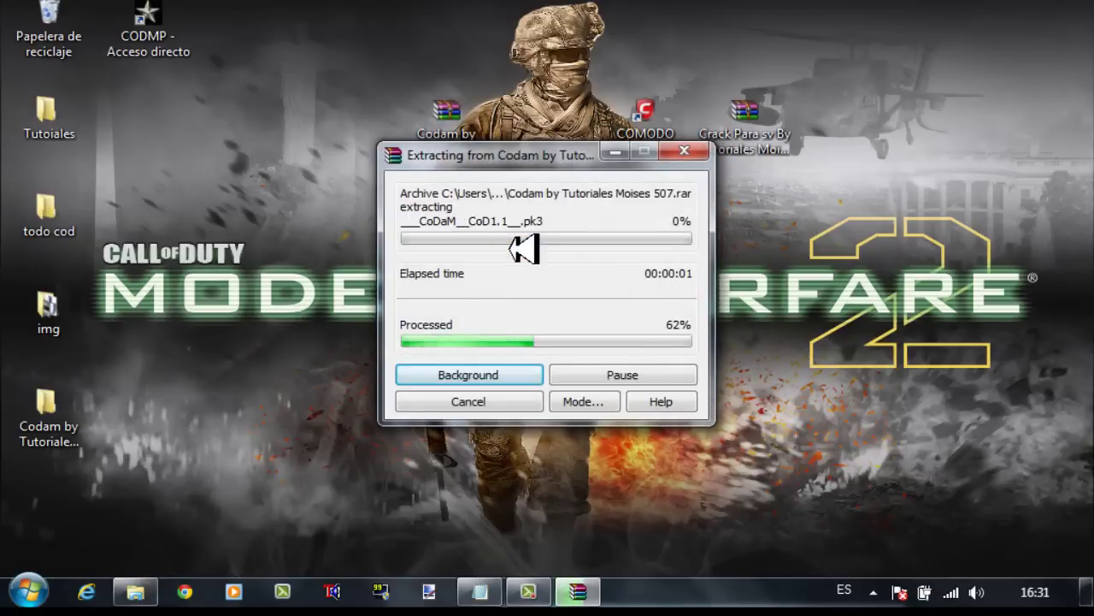
Delete the Codam RAR archive from the desktop.
left_click(457, 145)
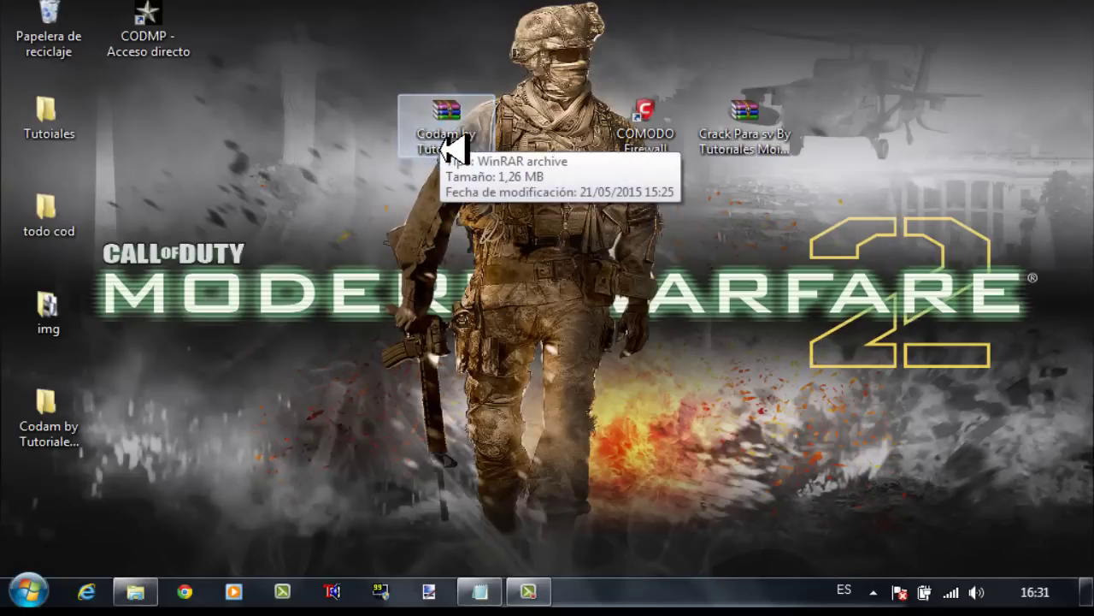
key("Delete")
key("Return")
Move main, CoDMP, mss32.dll and StartMySever from the extracted Codam folder on the desktop into C:\MyServer.
left_click(85, 433)
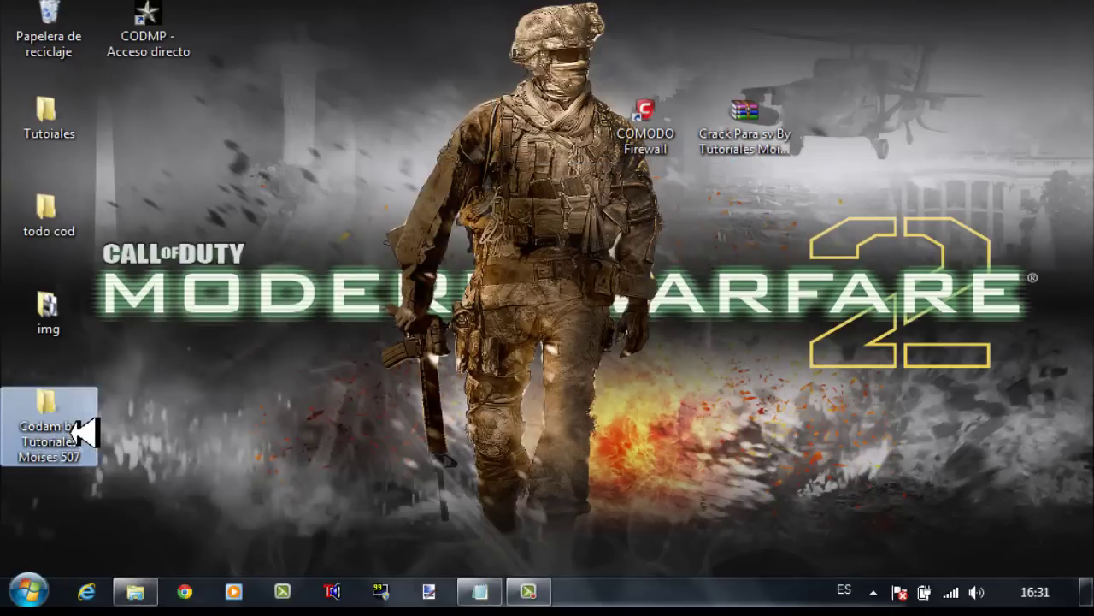
left_click(124, 388)
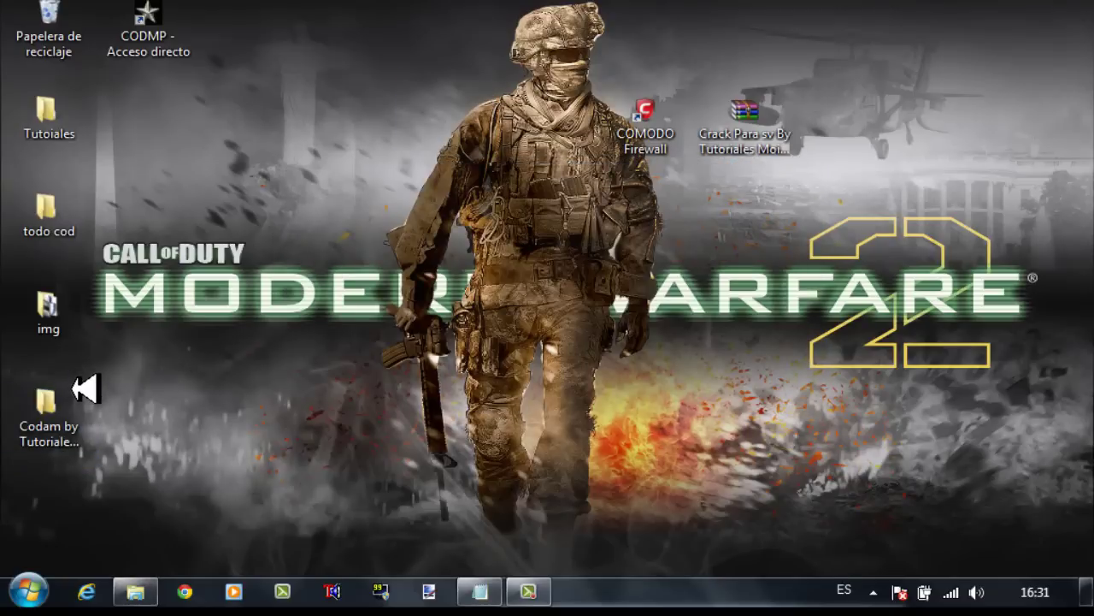
double_click(73, 389)
left_click_drag(367, 368, 324, 104)
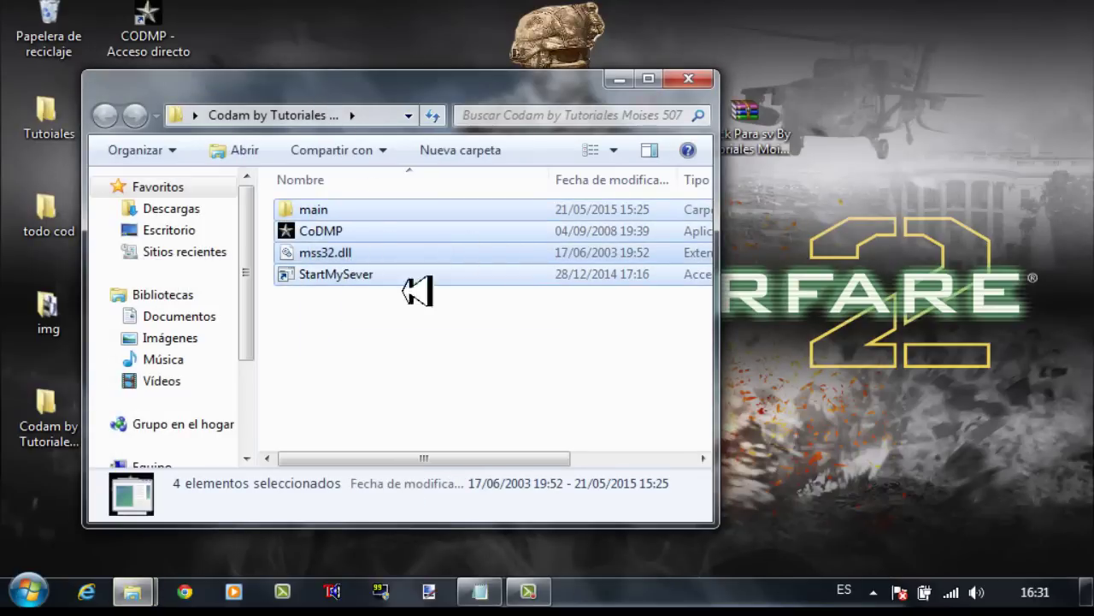
right_click(462, 249)
left_click(430, 433)
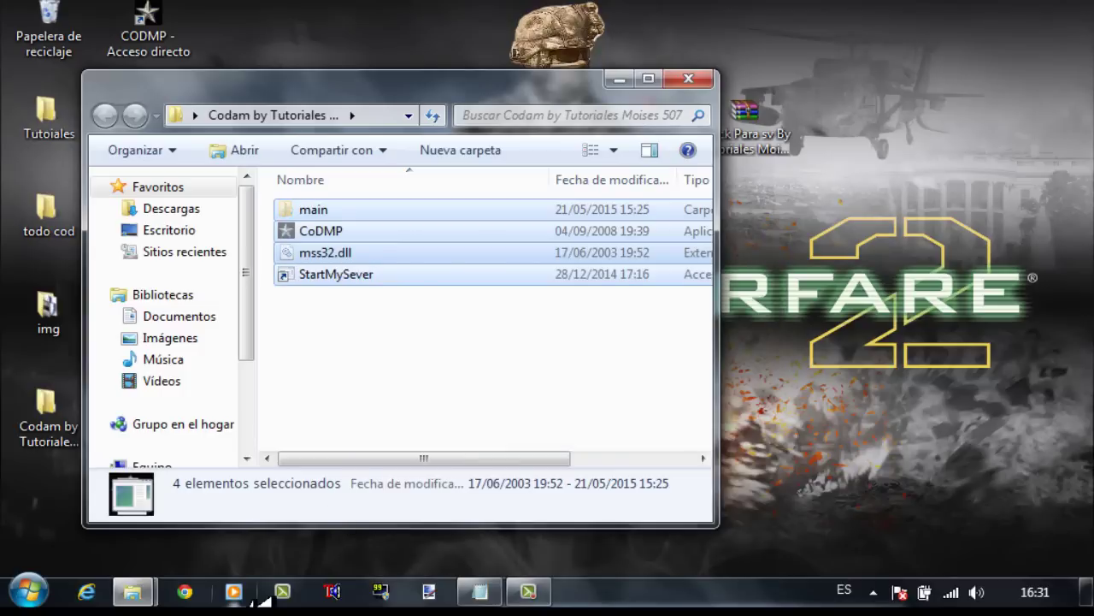
left_click(144, 597)
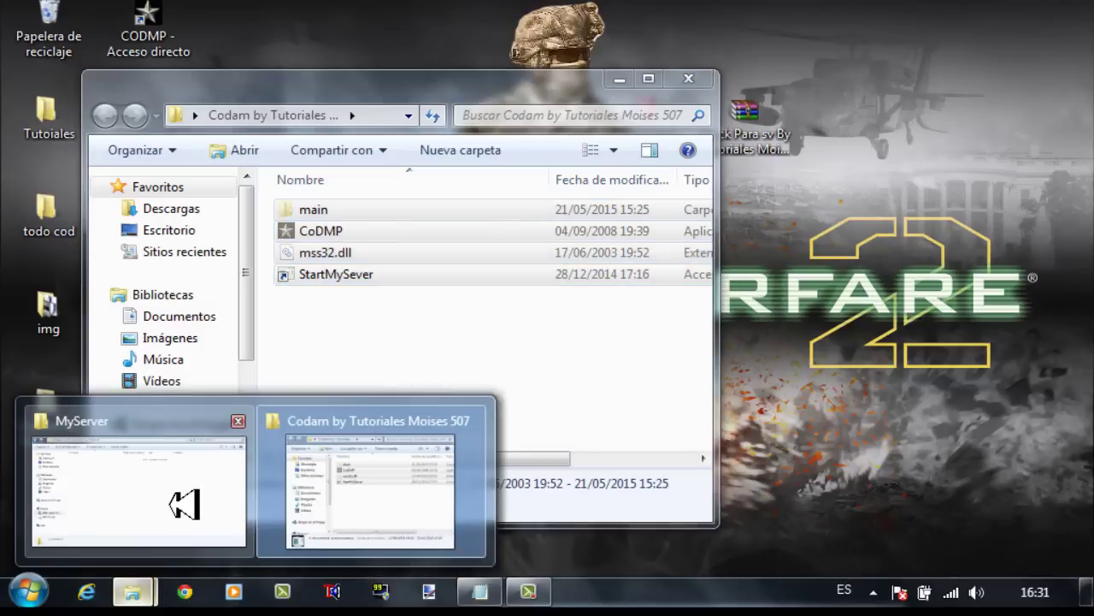
left_click(166, 492)
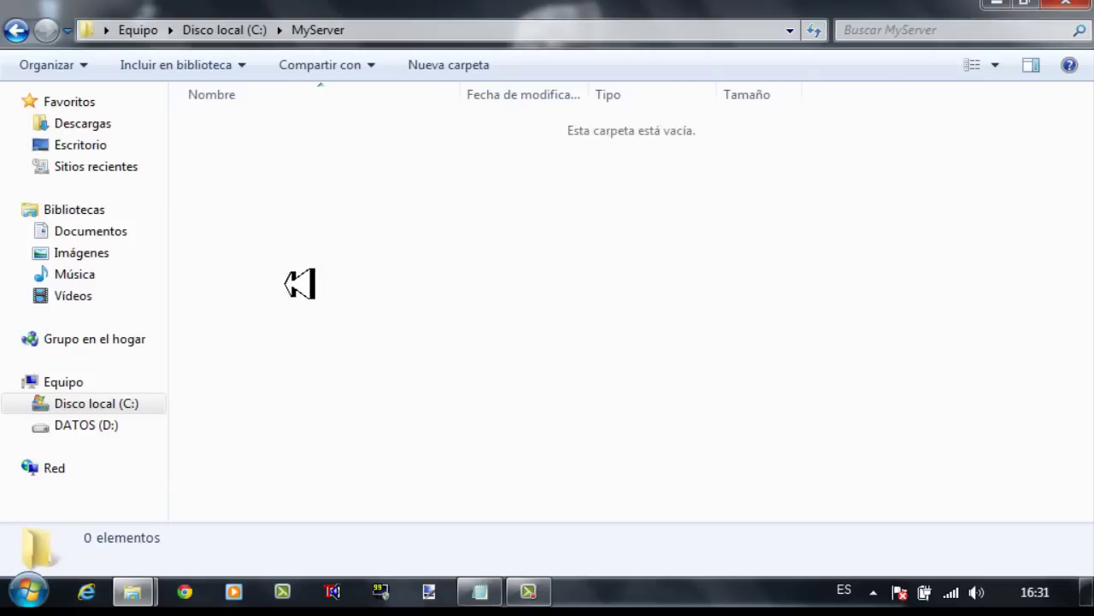
right_click(334, 196)
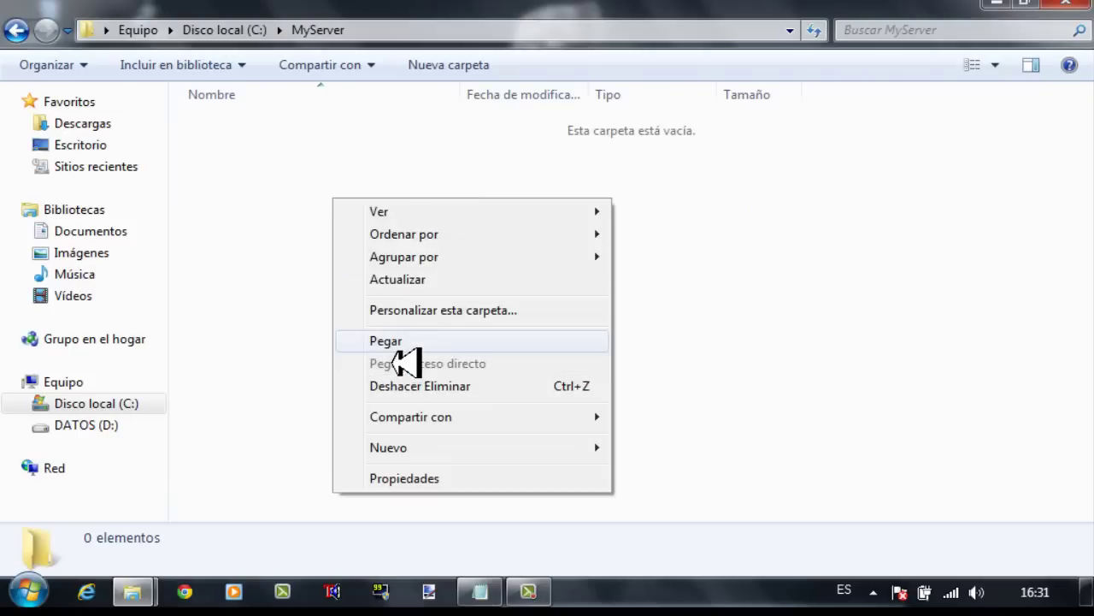
left_click(393, 340)
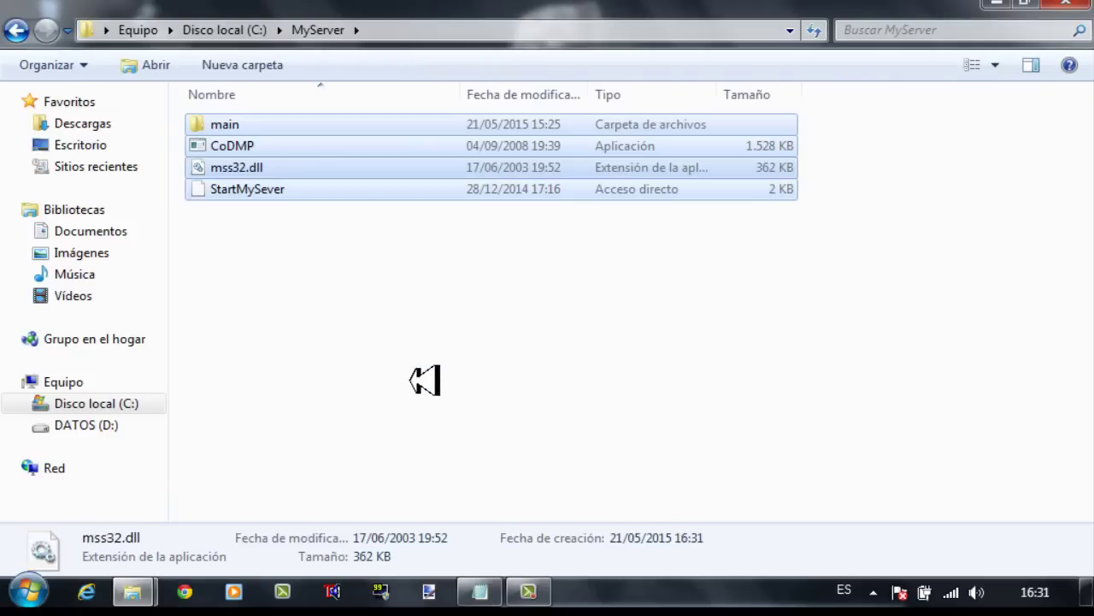
Close the emptied Codam folder and send it from the desktop to the recycle bin.
left_click(996, 6)
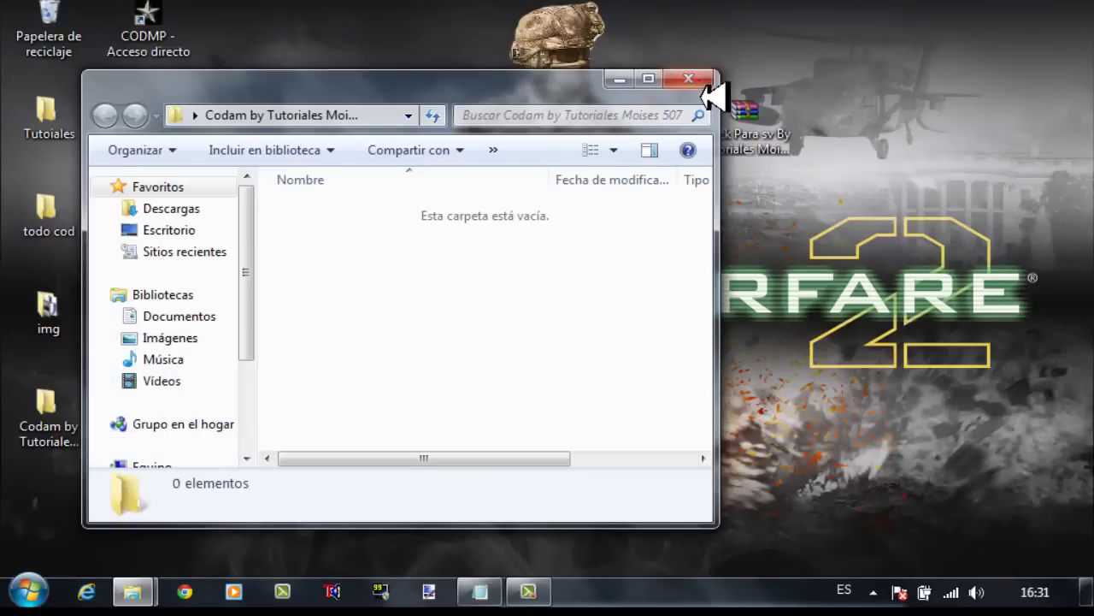
left_click(692, 81)
key("Delete")
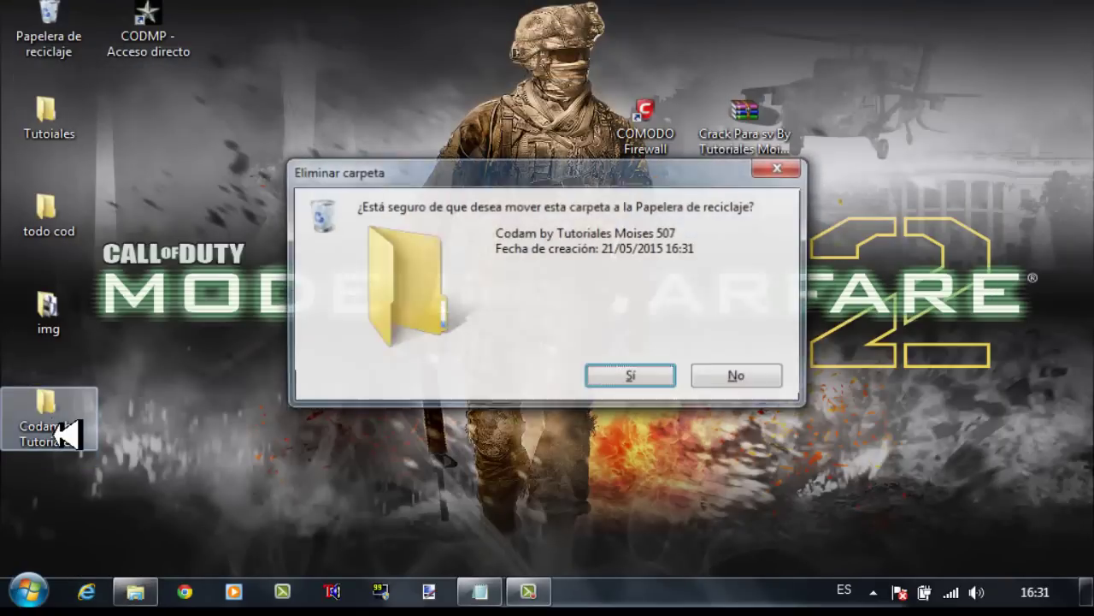
key("Return")
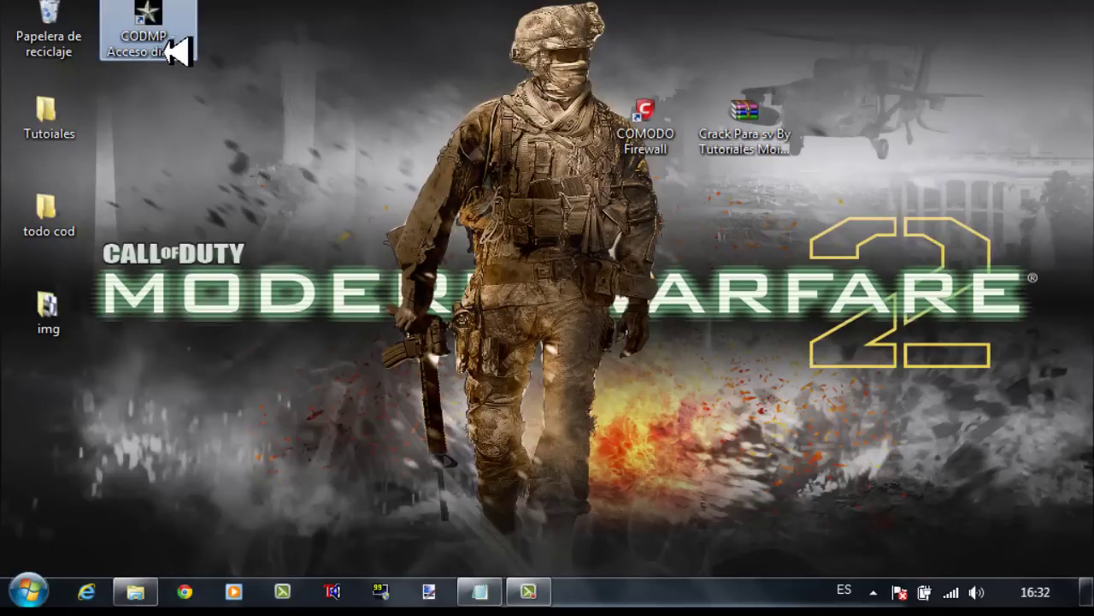
Open the installation location of the CODMP desktop shortcut and go into its Main folder.
right_click(171, 50)
left_click(241, 104)
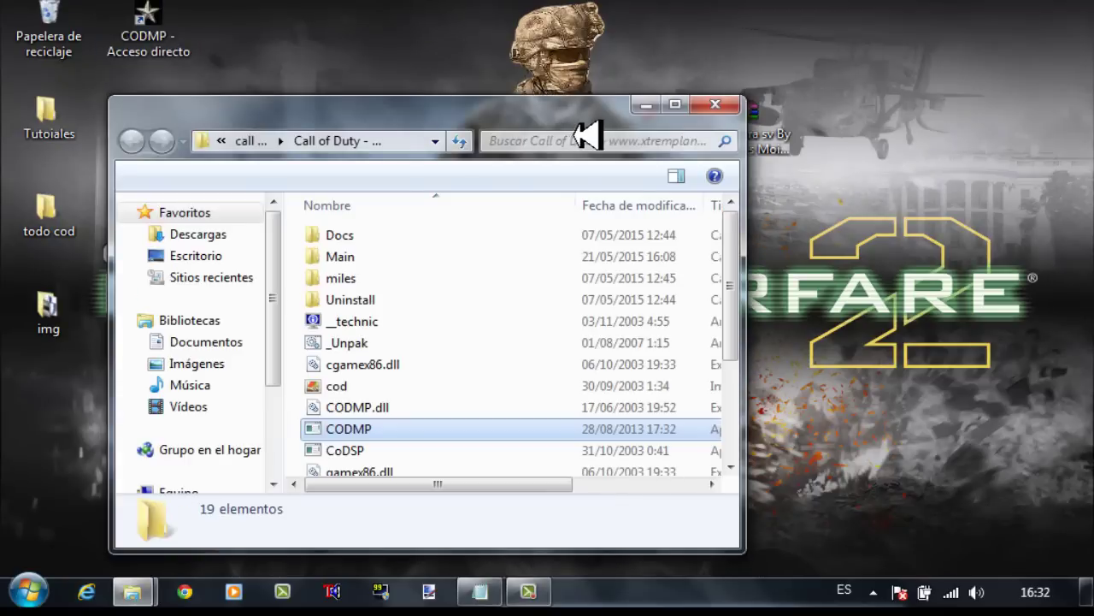
left_click(675, 104)
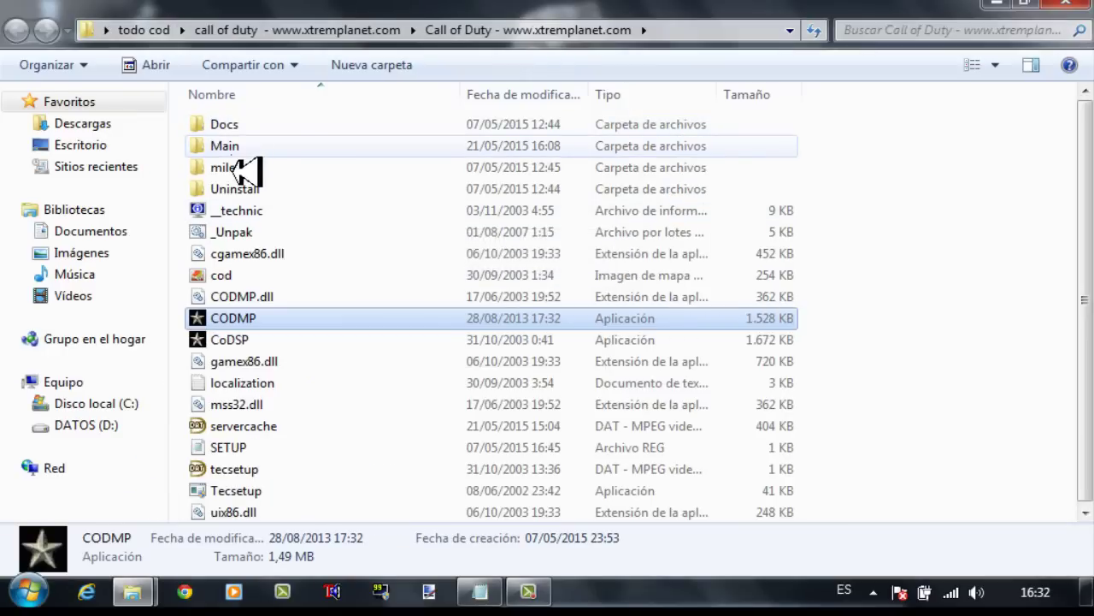
left_click(235, 150)
key("Return")
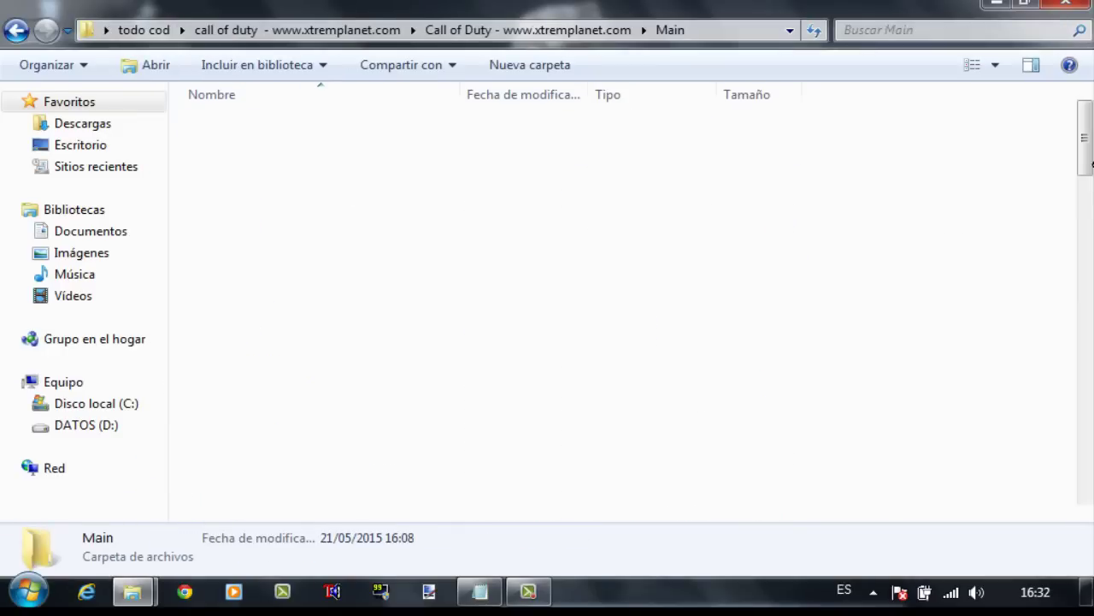
Copy cgame_mp_x86.dll, localized_spanish_pak0, localized_spanish_pak1 and pak0 through pak6 from the game's Main folder.
left_click_drag(1088, 150, 1081, 324)
left_click(315, 327)
left_click(347, 428)
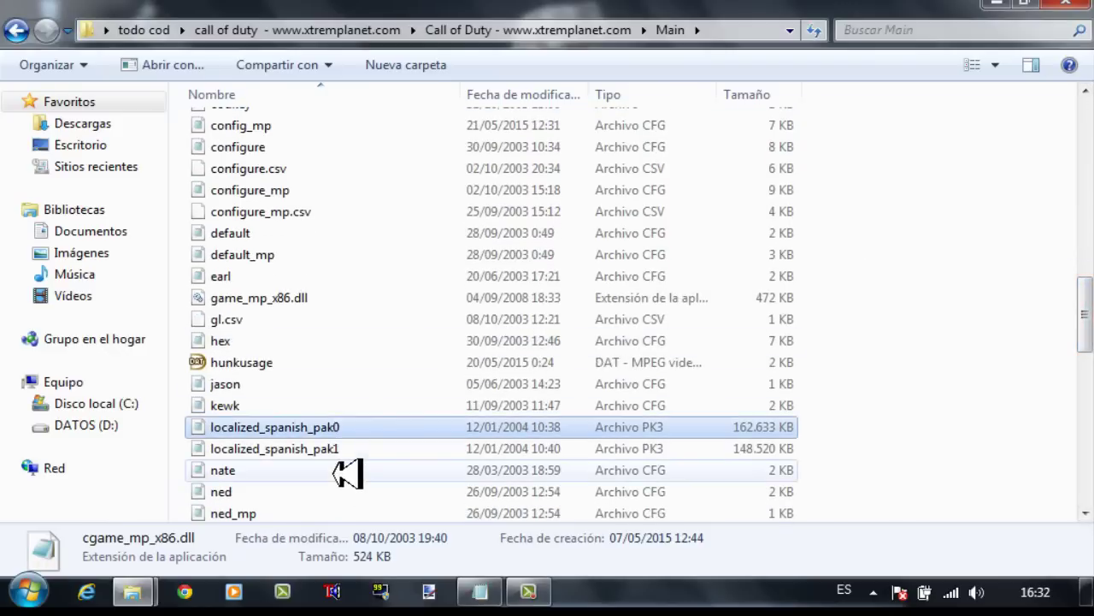
left_click(359, 449, "shift")
left_click_drag(1086, 374, 1084, 405)
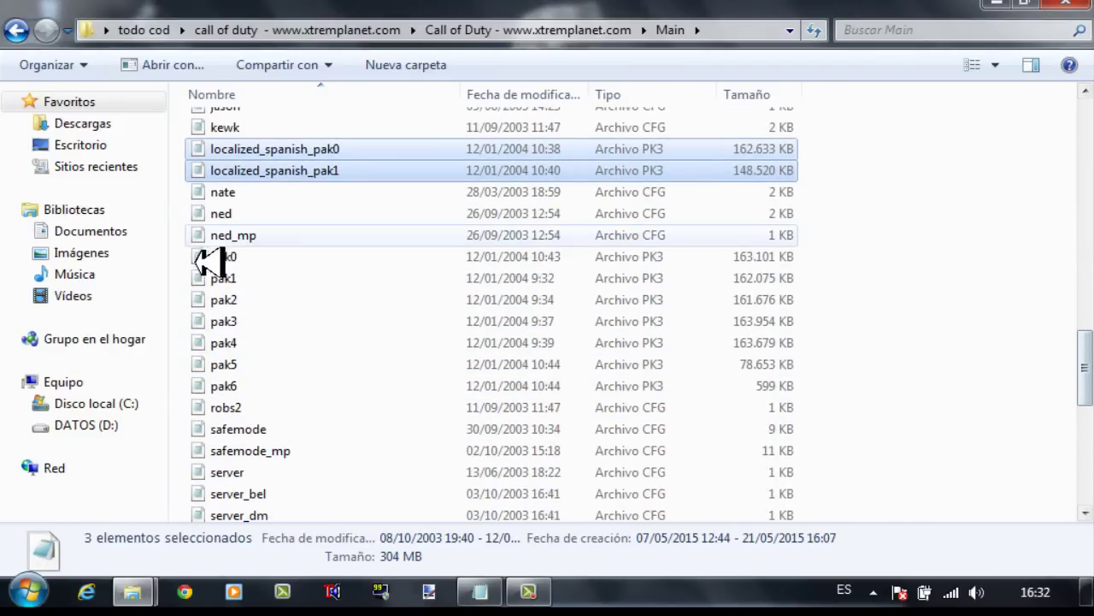
left_click_drag(178, 251, 256, 405)
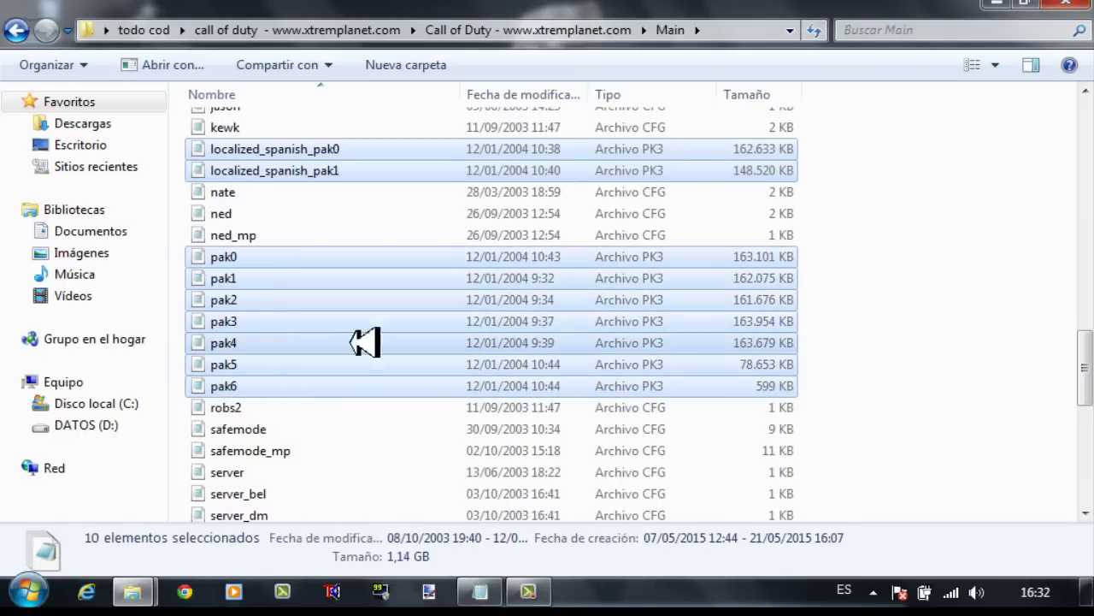
right_click(247, 340)
left_click(338, 217)
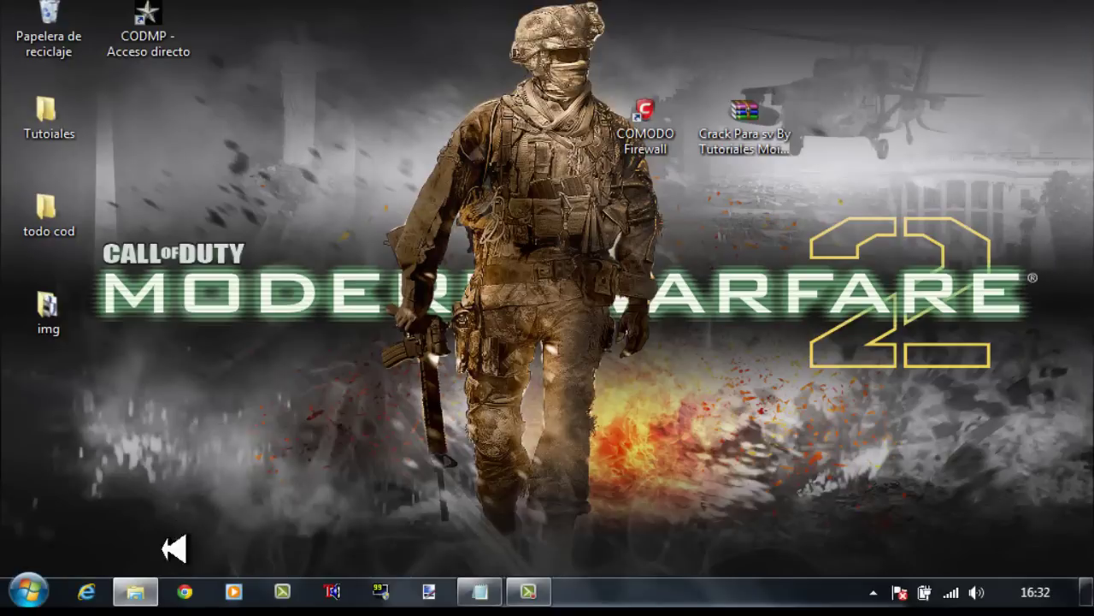
Paste the copied game files into the main folder inside C:\MyServer.
left_click(135, 590)
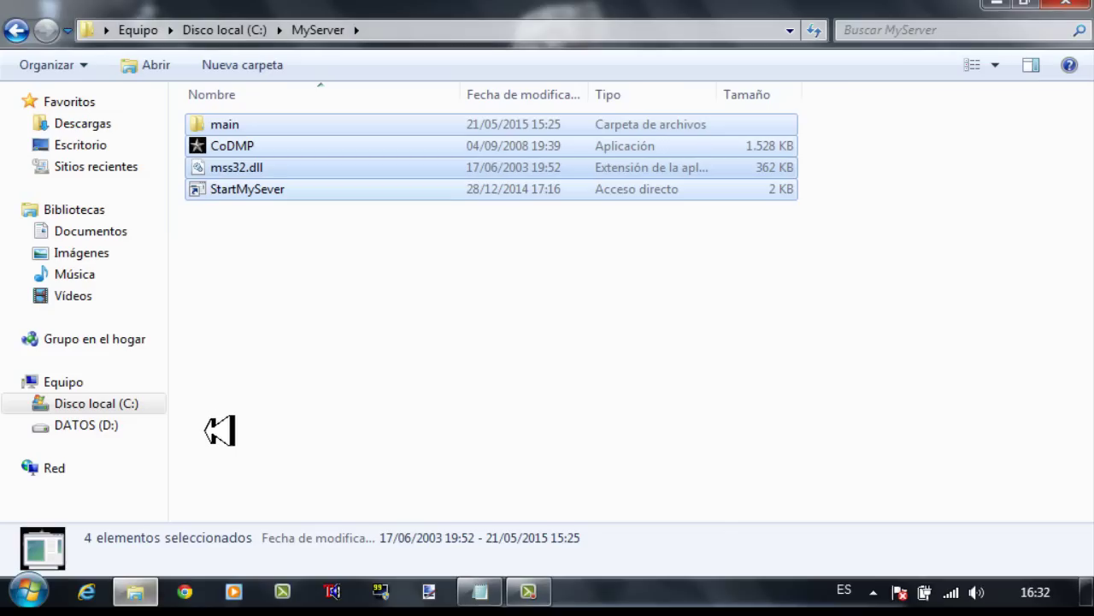
left_click(230, 127)
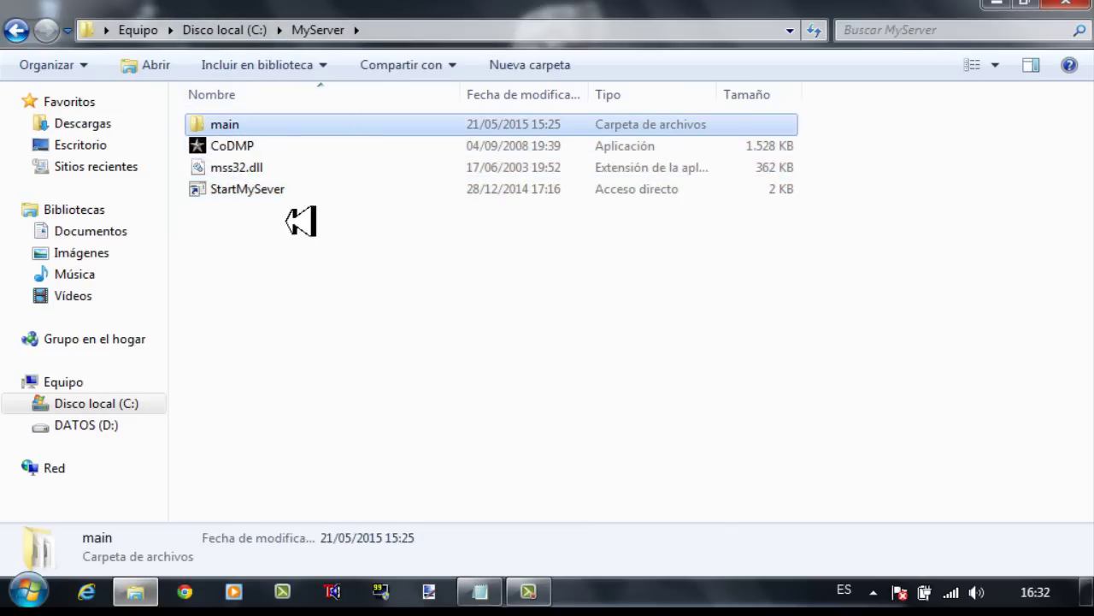
key("Return")
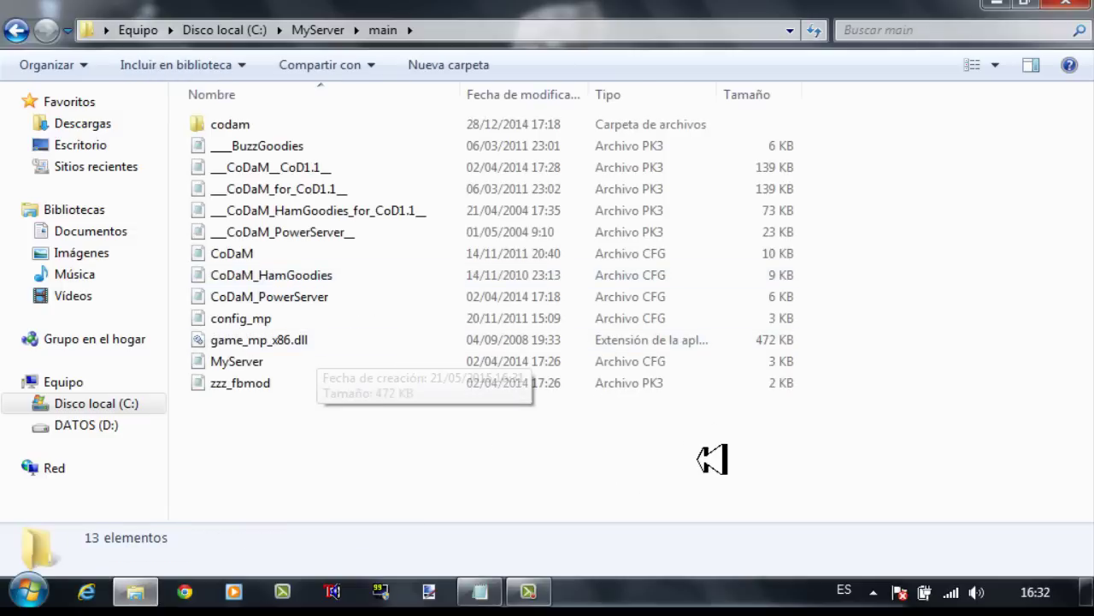
right_click(956, 318)
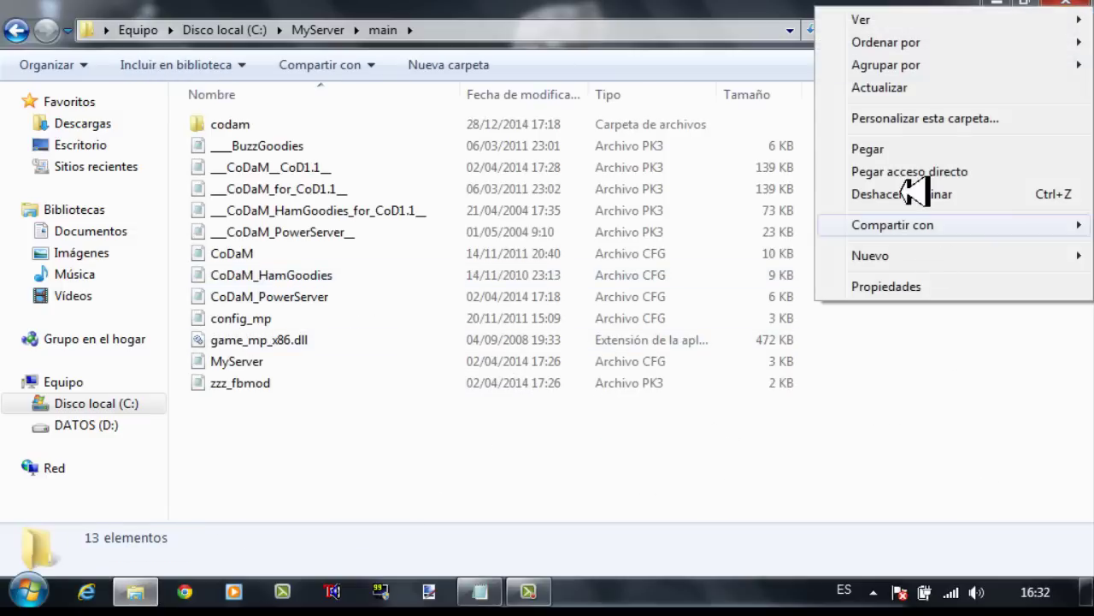
left_click(894, 148)
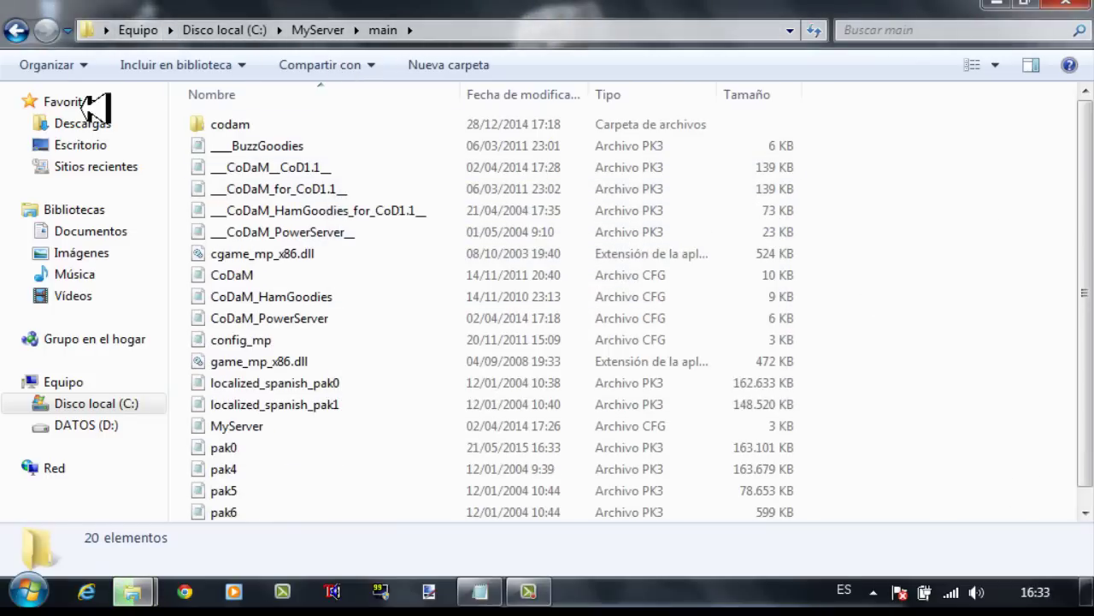
Go back to the MyServer folder and open the properties of the StartMySever shortcut.
key("BackSpace")
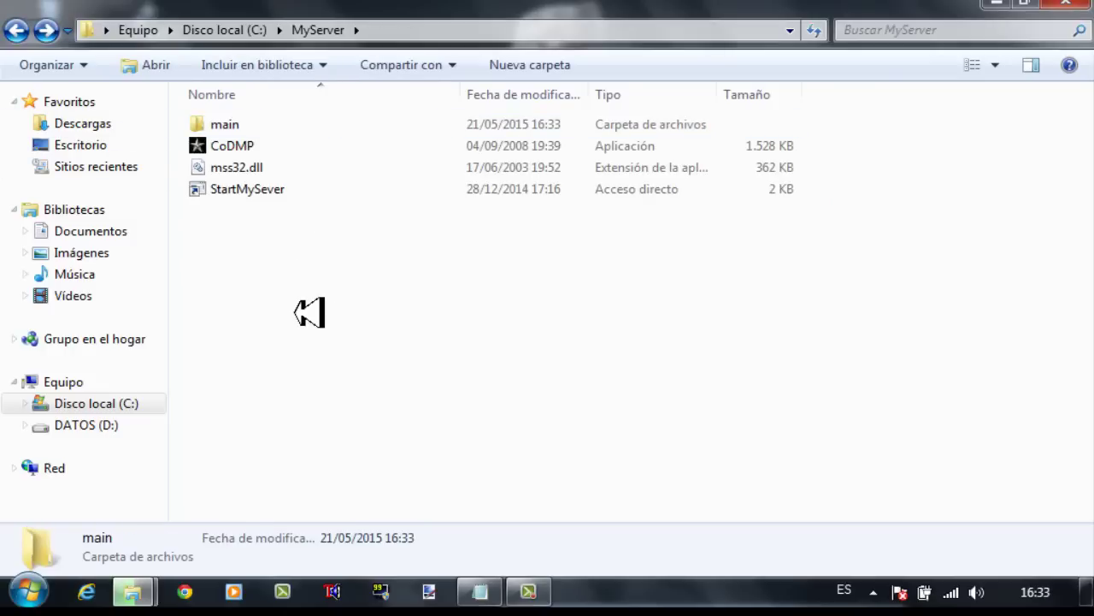
left_click(261, 193)
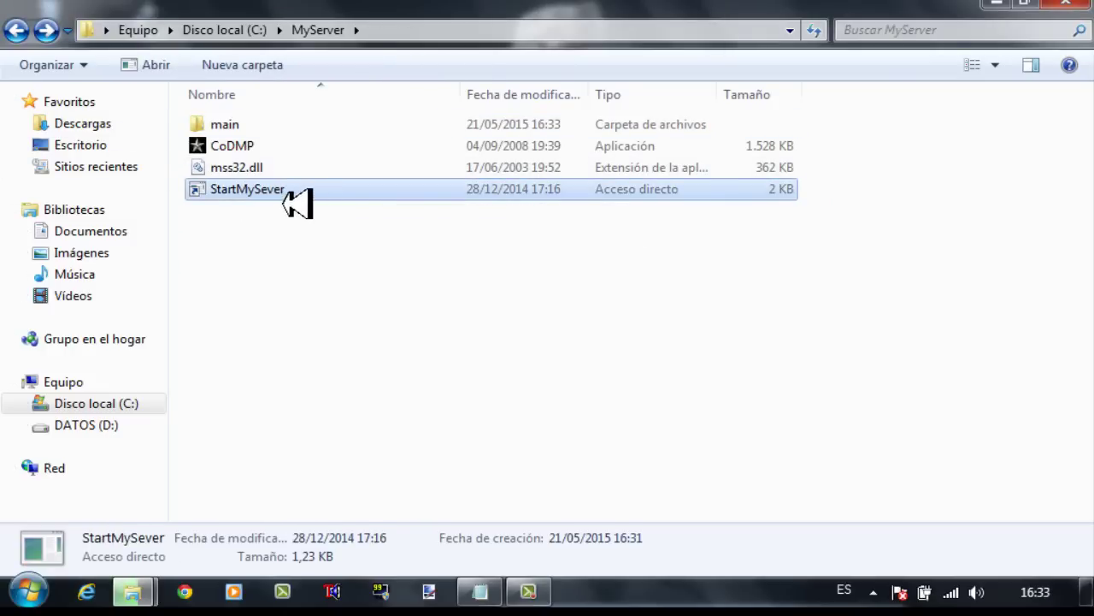
right_click(282, 202)
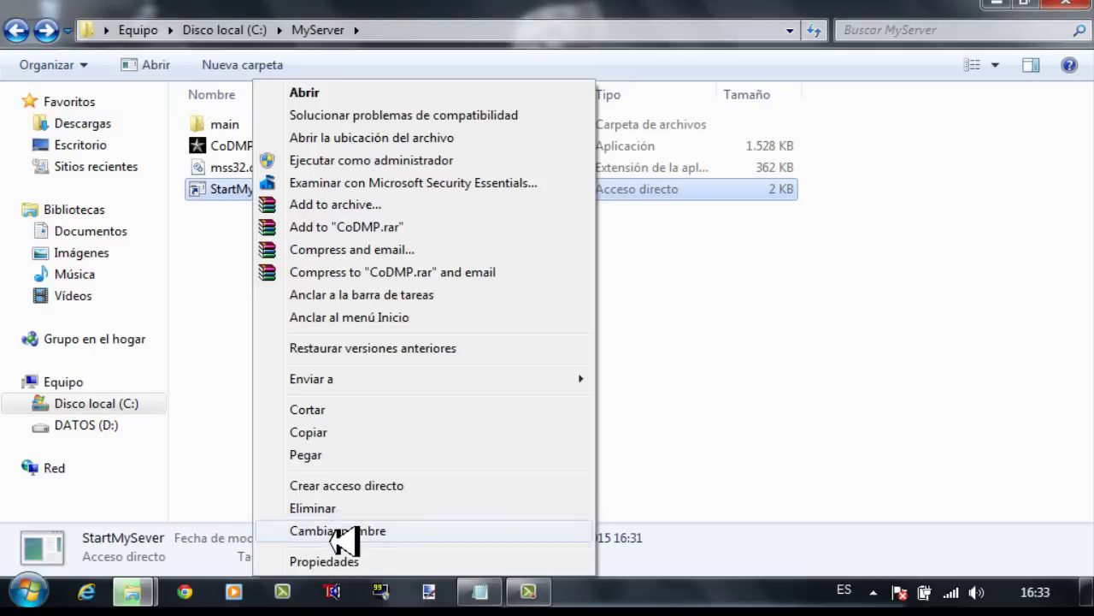
left_click(338, 565)
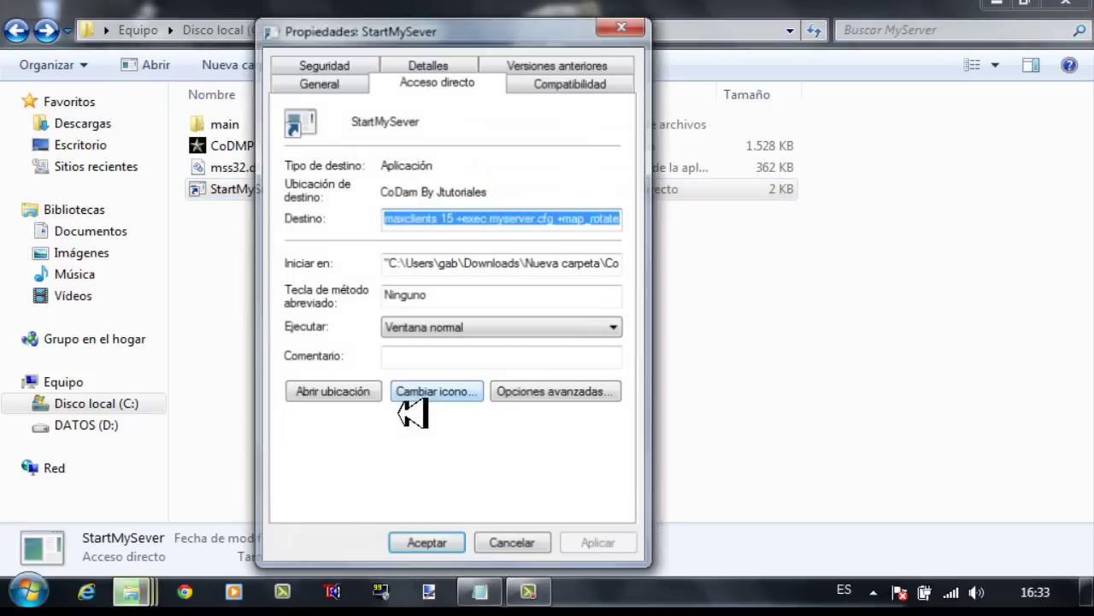
Set sv_maxclients to 24 in the target command of the StartMySever shortcut.
left_click(438, 221)
key("Left")
key("Left")
key("Left")
key("Left")
key("Left")
key("Left")
key("Left")
key("Left")
key("Left")
key("Left")
key("Left")
key("Left")
key("Left")
key("Left")
key("Left")
key("Left")
key("Left")
key("Left")
key("Left")
key("Left")
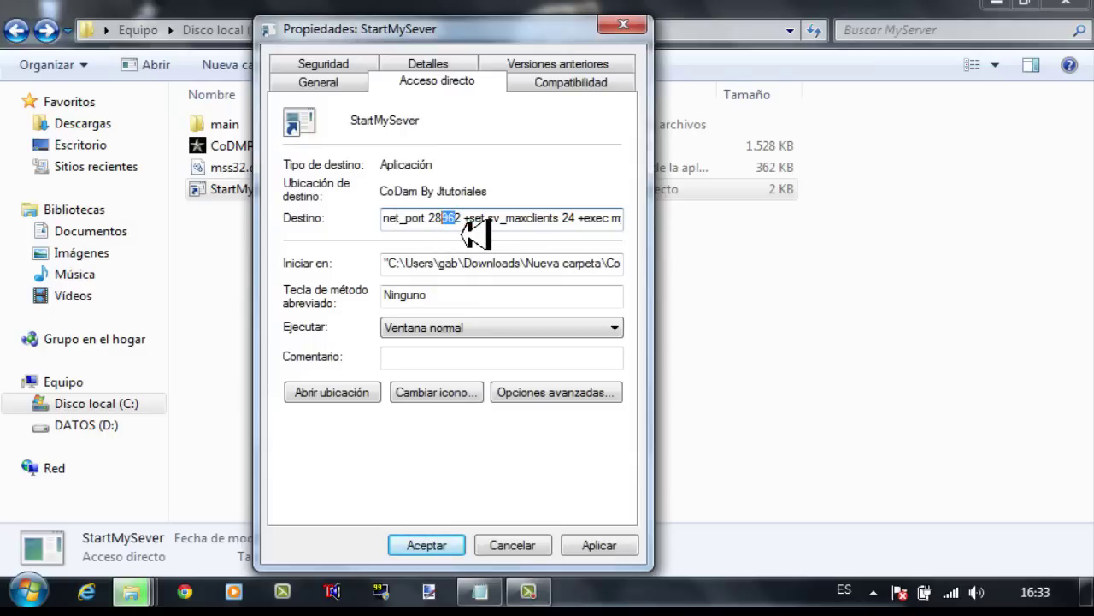
Check the net_port value in the shortcut's target against the port numbers noted in Notepad, and return to the shortcut's properties.
left_click_drag(453, 229, 437, 231)
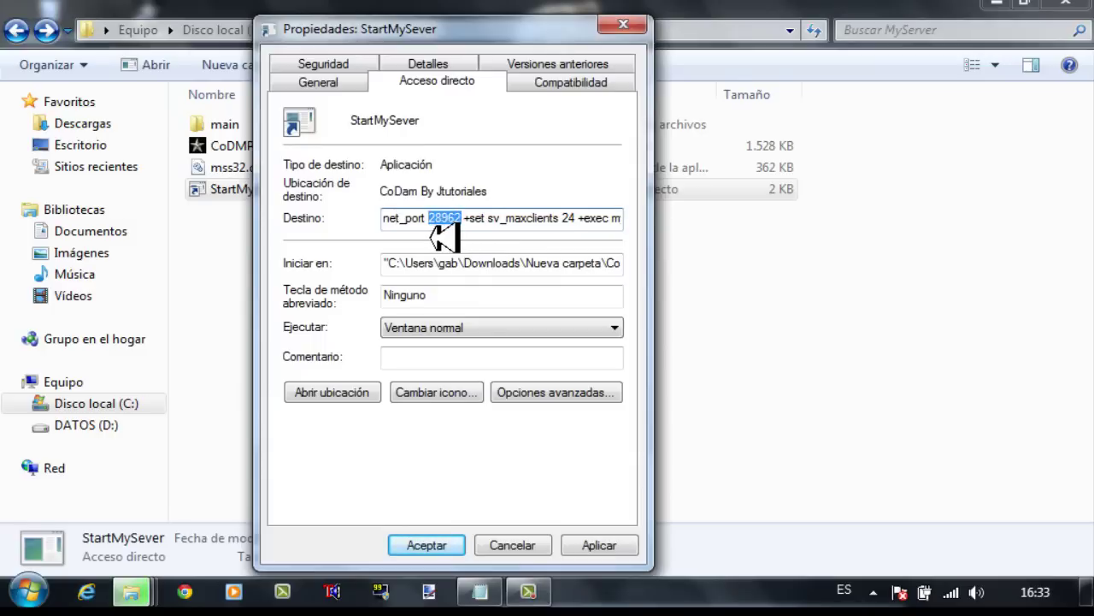
left_click(479, 591)
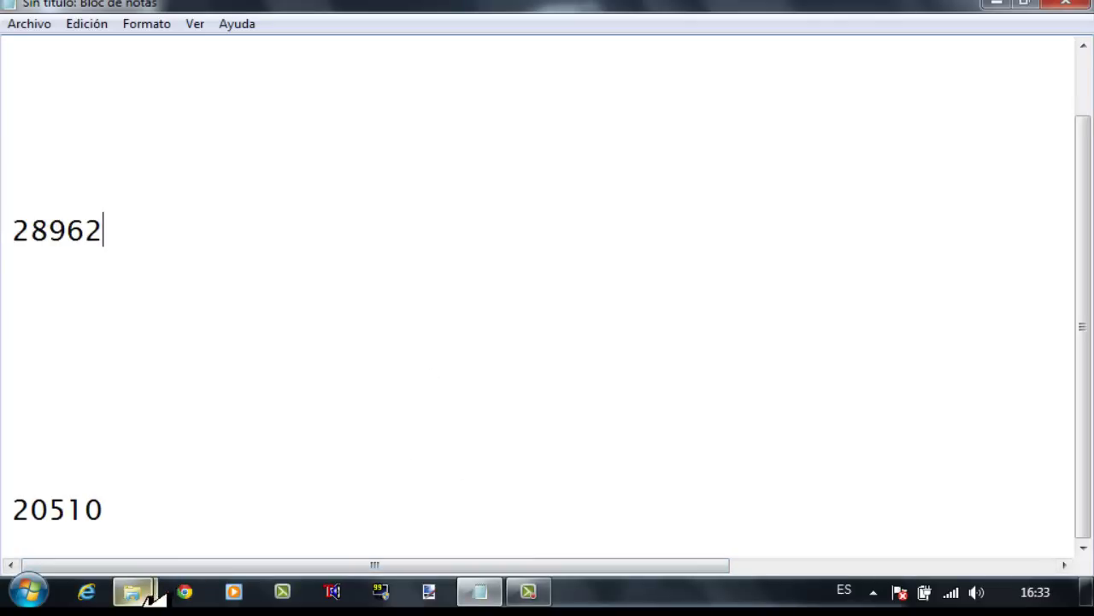
mouse_move(156, 598)
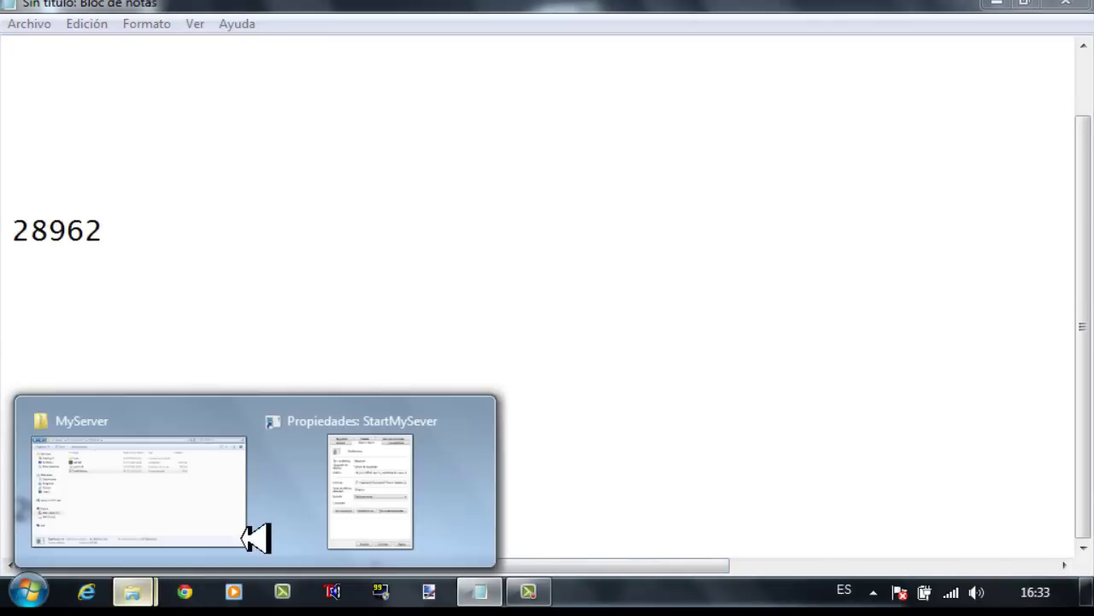
left_click(379, 513)
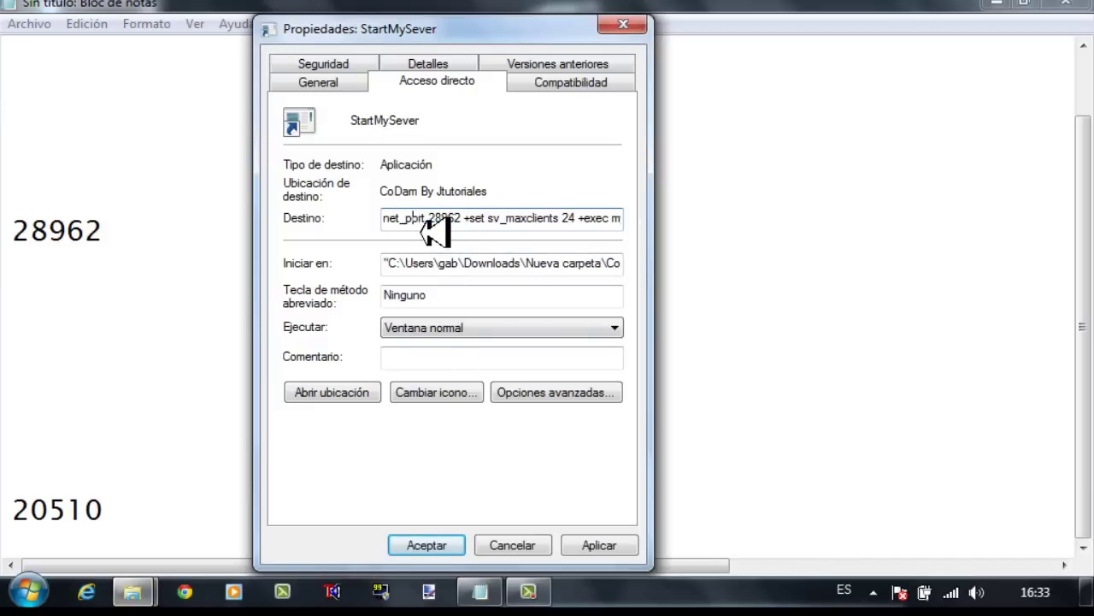
Select the YOUR_LOCAL_IP_ADDRESS placeholder after net_ip in the shortcut's target command.
key("Left")
key("Left")
key("Left")
key("Left")
key("Left")
key("Left")
key("Left")
key("Left")
key("Left")
key("Left")
key("Left")
key("Left")
key("Left")
key("Left")
key("Left")
key("Left")
key("Left")
key("Left")
key("Left")
key("Left")
key("Left")
key("Left")
key("Left")
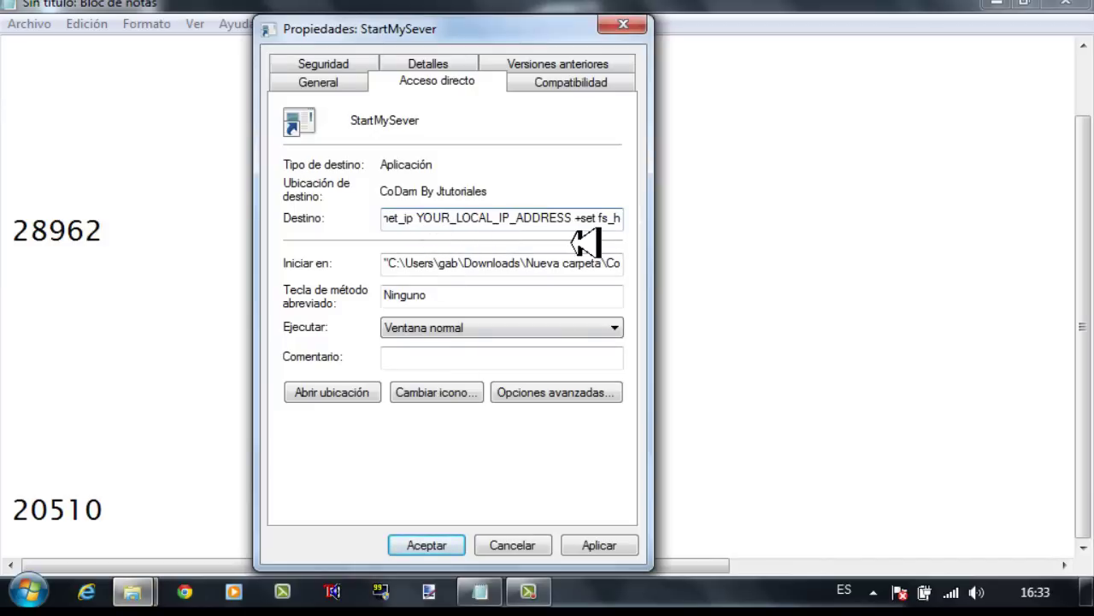
left_click_drag(564, 220, 461, 224)
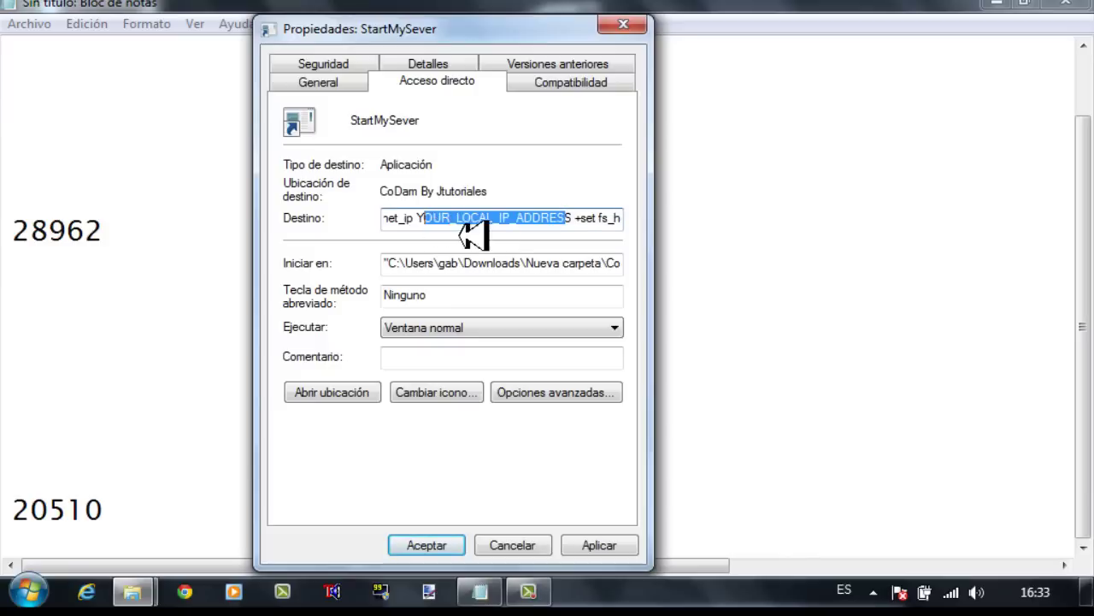
left_click_drag(573, 224, 425, 225)
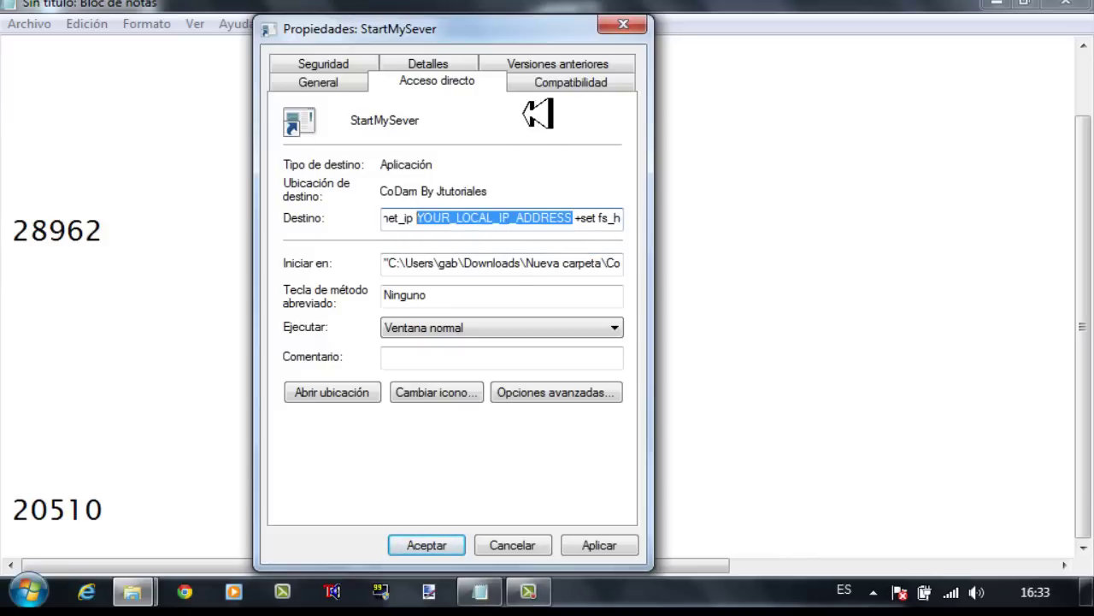
Minimize Notepad and run ipconfig in a new Command Prompt window.
left_click(688, 98)
left_click(996, 3)
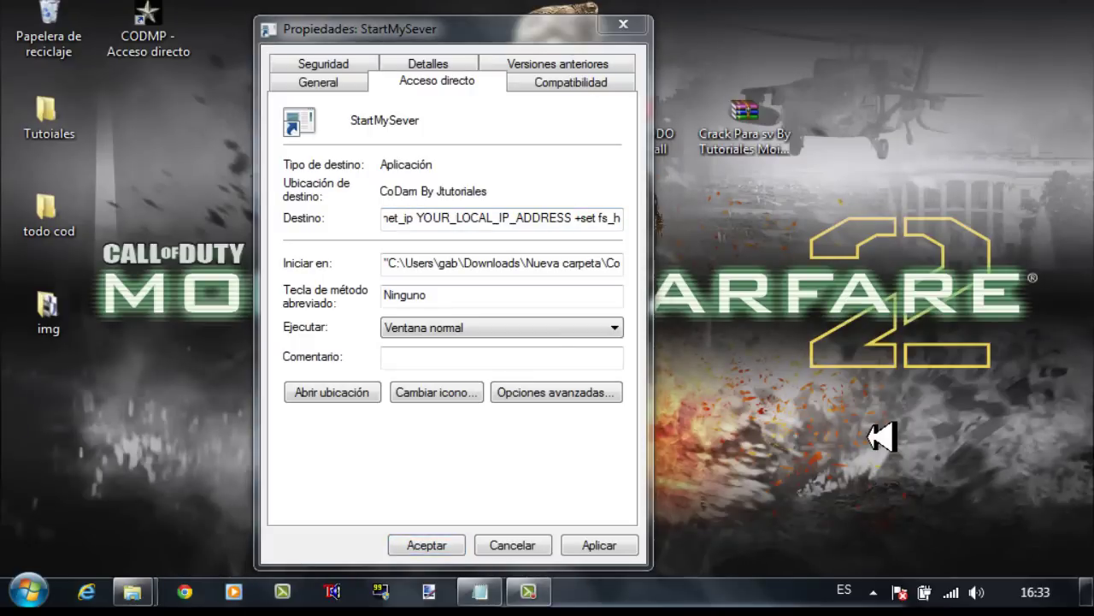
key("super+r")
left_click_drag(237, 376, 297, 205)
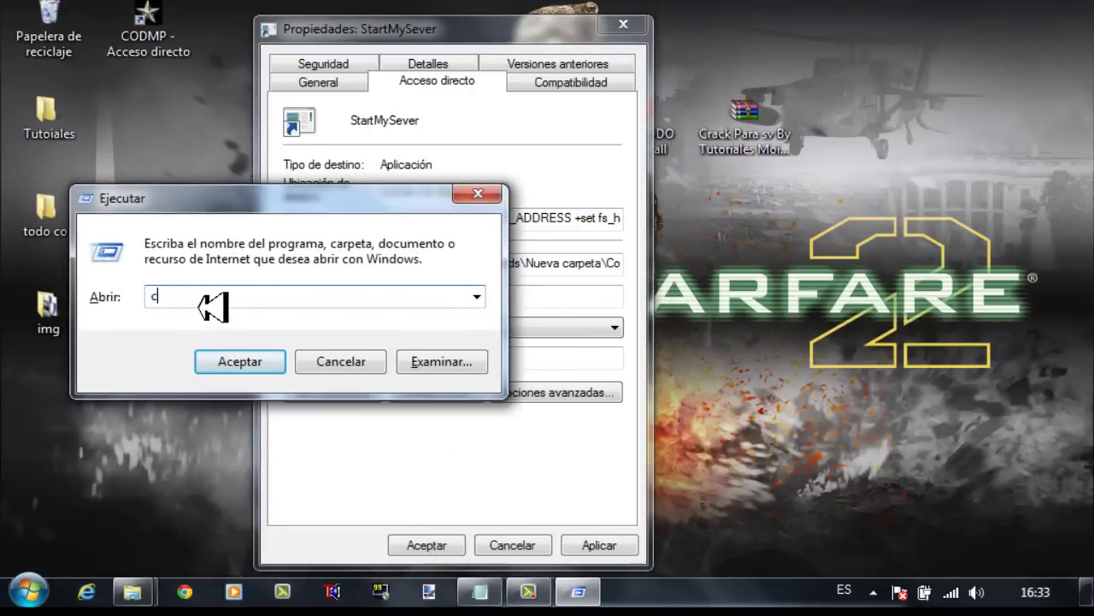
left_click(239, 370)
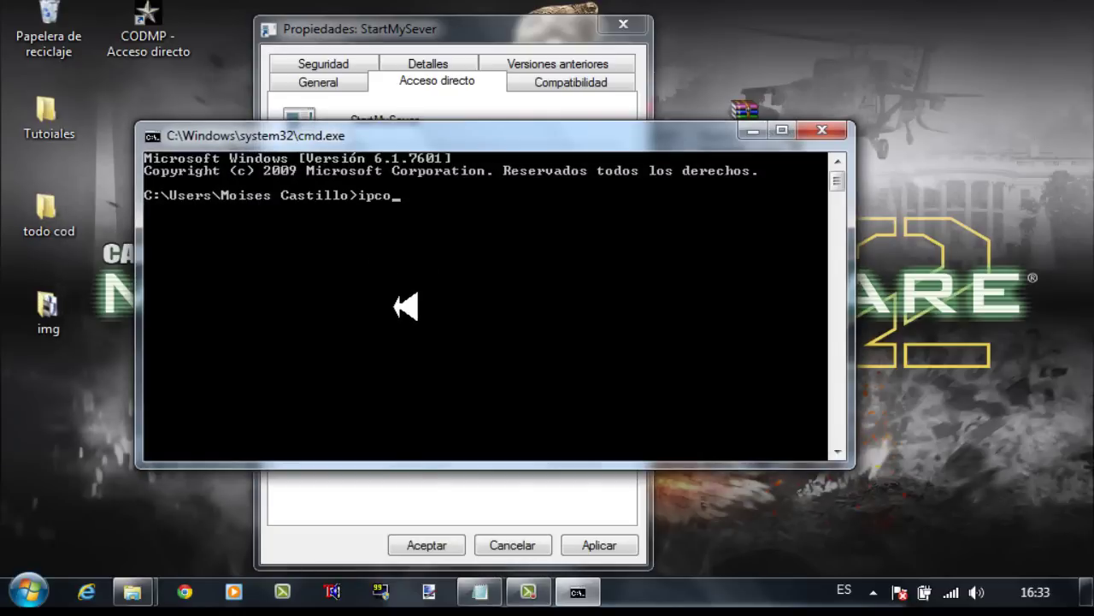
type("ipconfig")
key("Return")
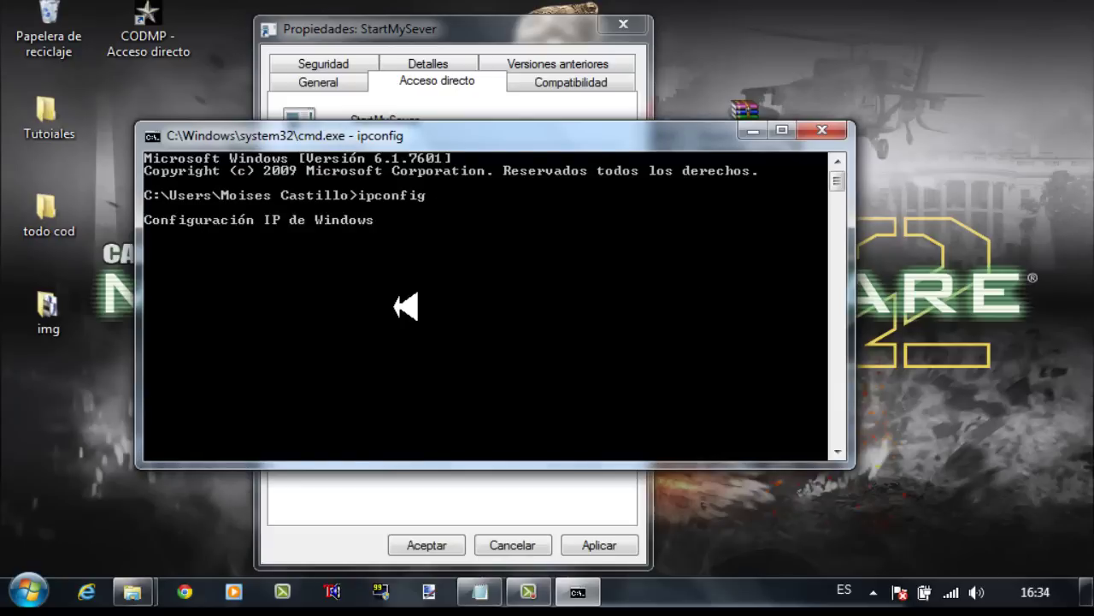
Copy the IPv4 address of the wireless network adapter from the ipconfig output.
left_click_drag(845, 211, 847, 194)
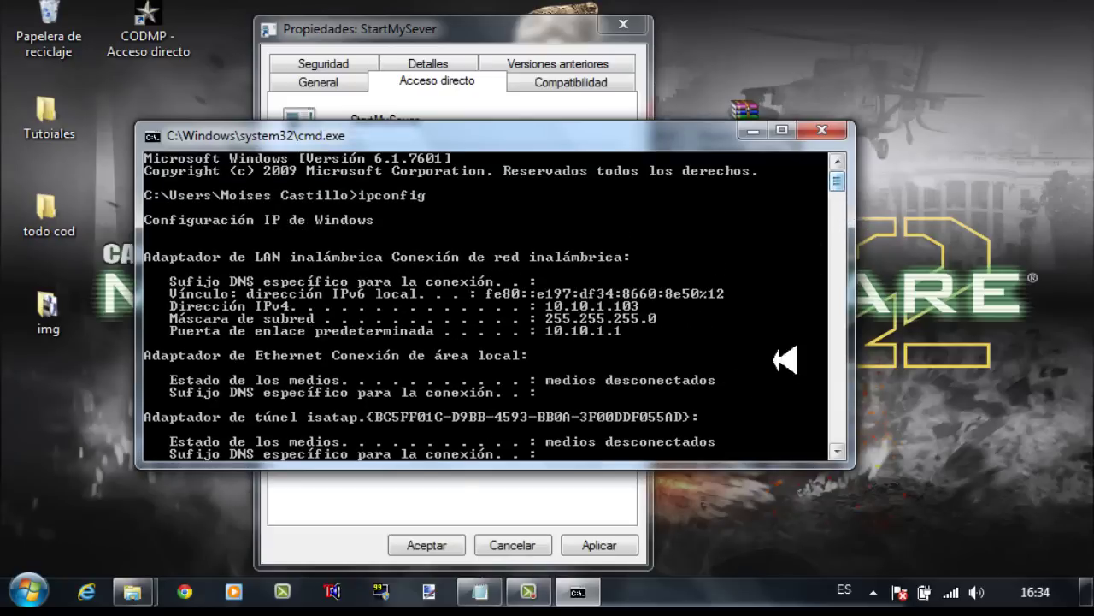
right_click(623, 361)
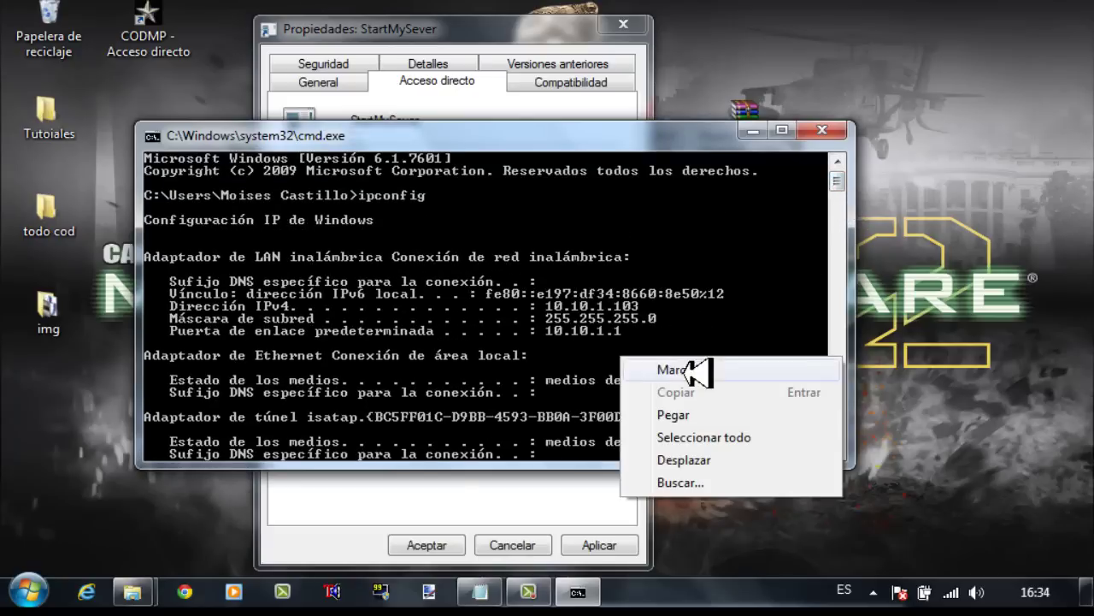
left_click(669, 369)
left_click_drag(652, 324, 565, 325)
key("super+c")
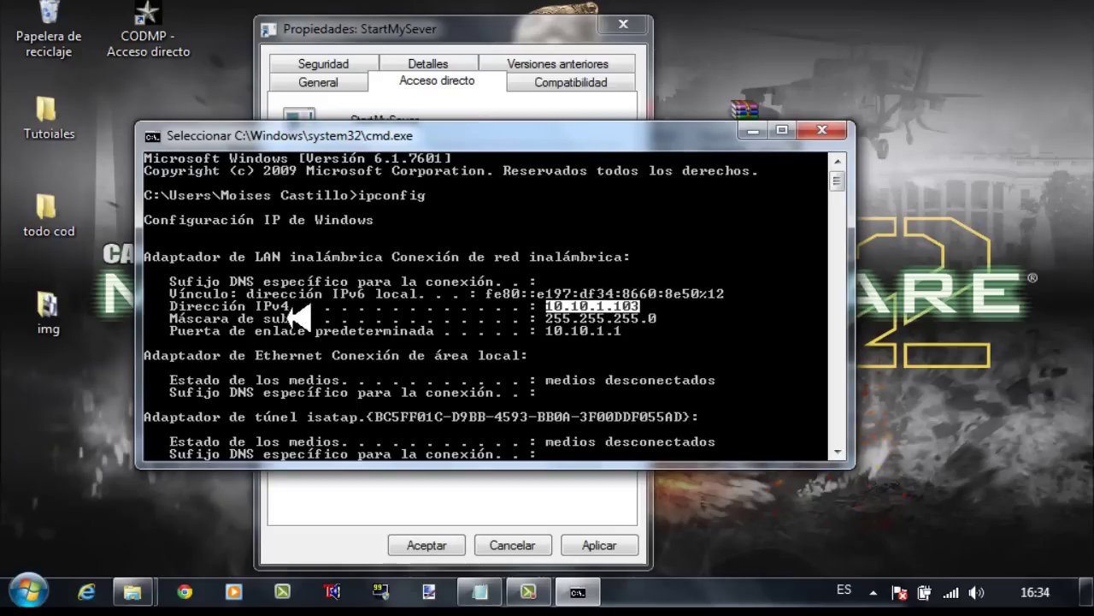
right_click(422, 146)
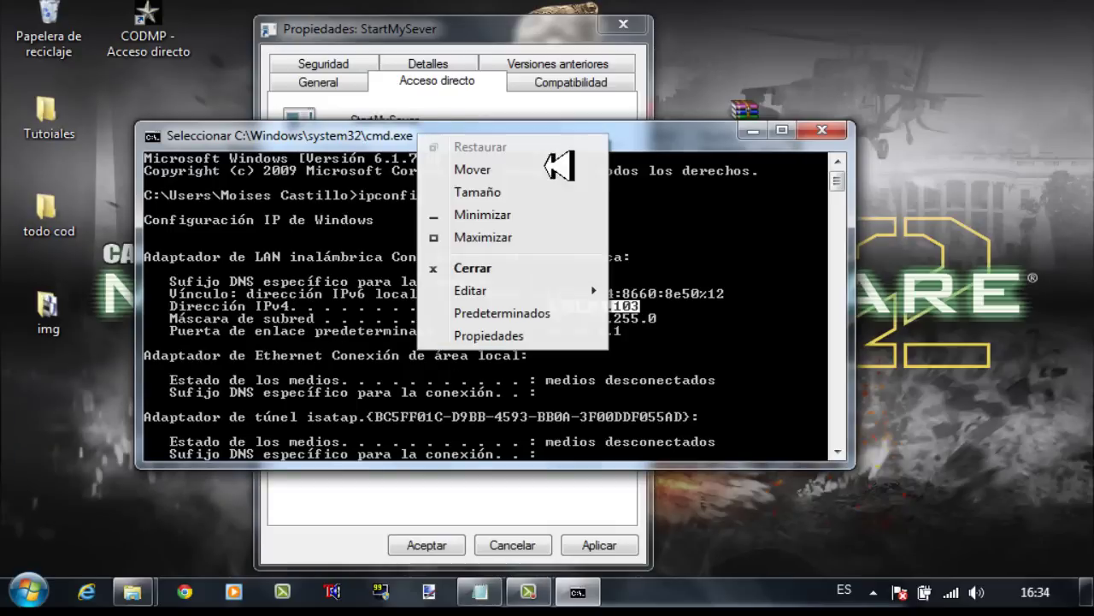
mouse_move(575, 300)
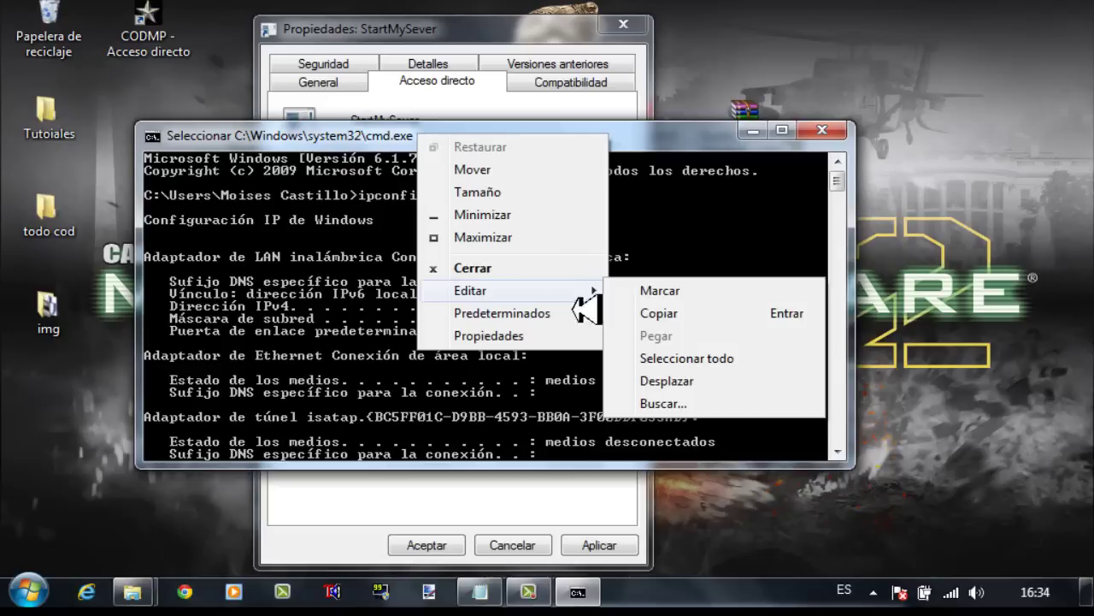
left_click(654, 315)
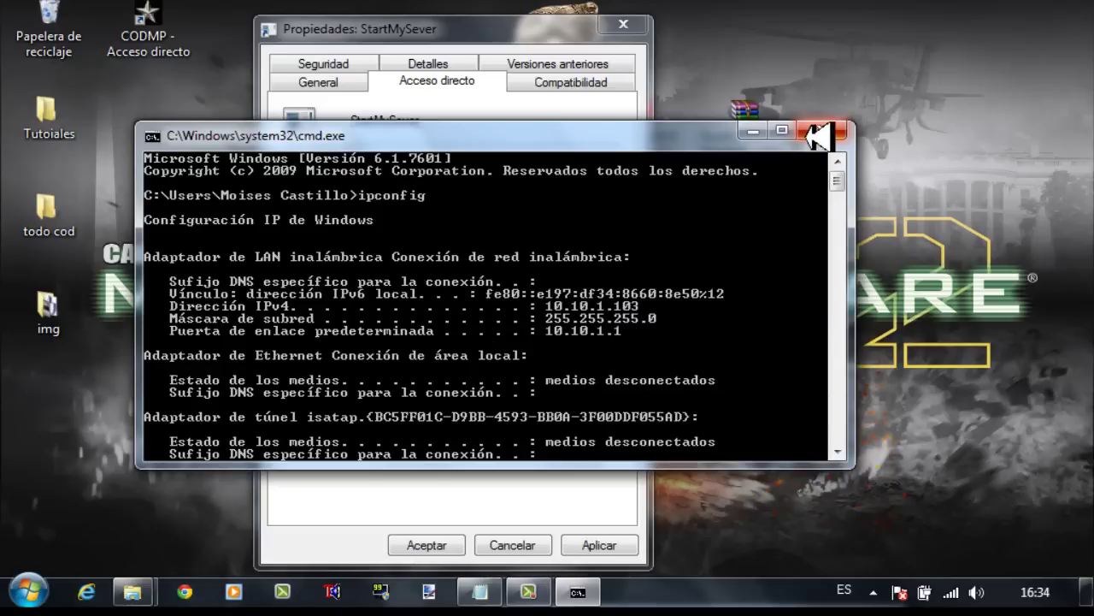
Minimize the Command Prompt and replace YOUR_LOCAL_IP_ADDRESS in the shortcut's target with the copied address 10.10.1.103.
left_click(754, 132)
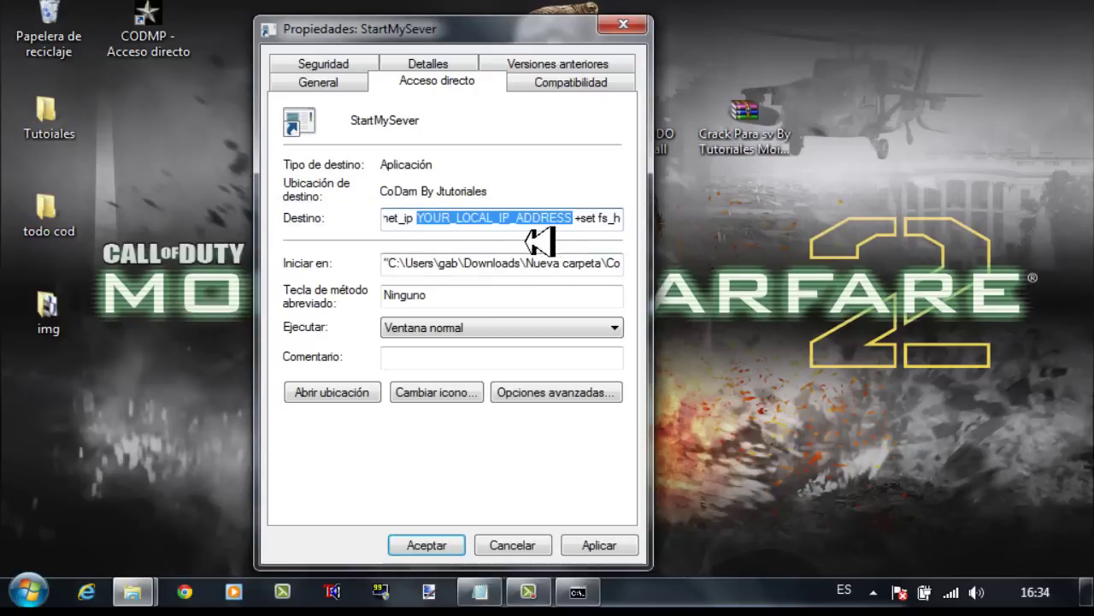
right_click(502, 236)
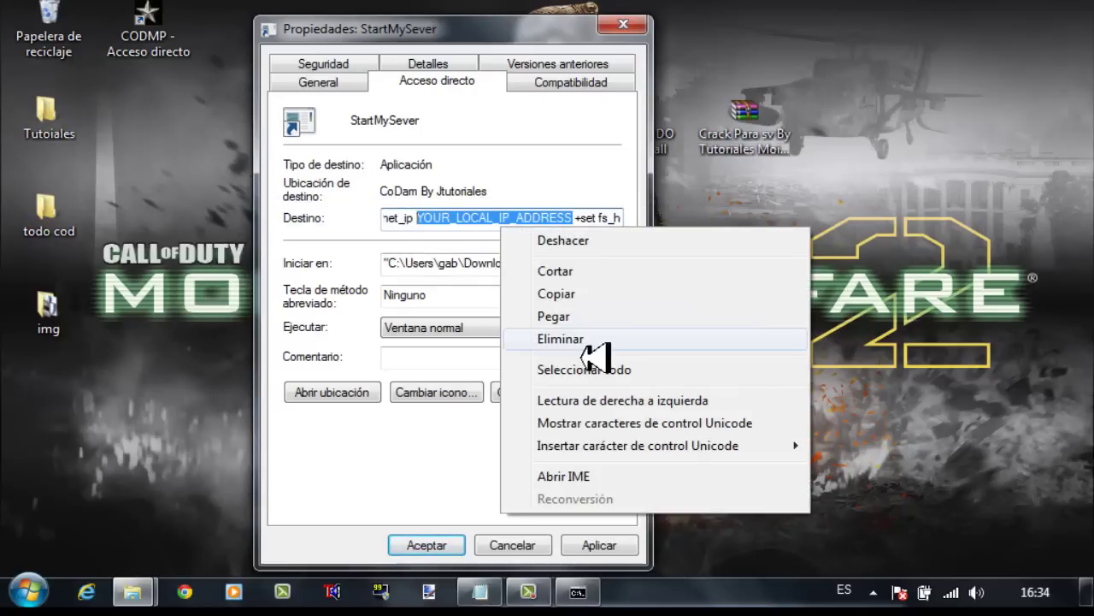
left_click(565, 317)
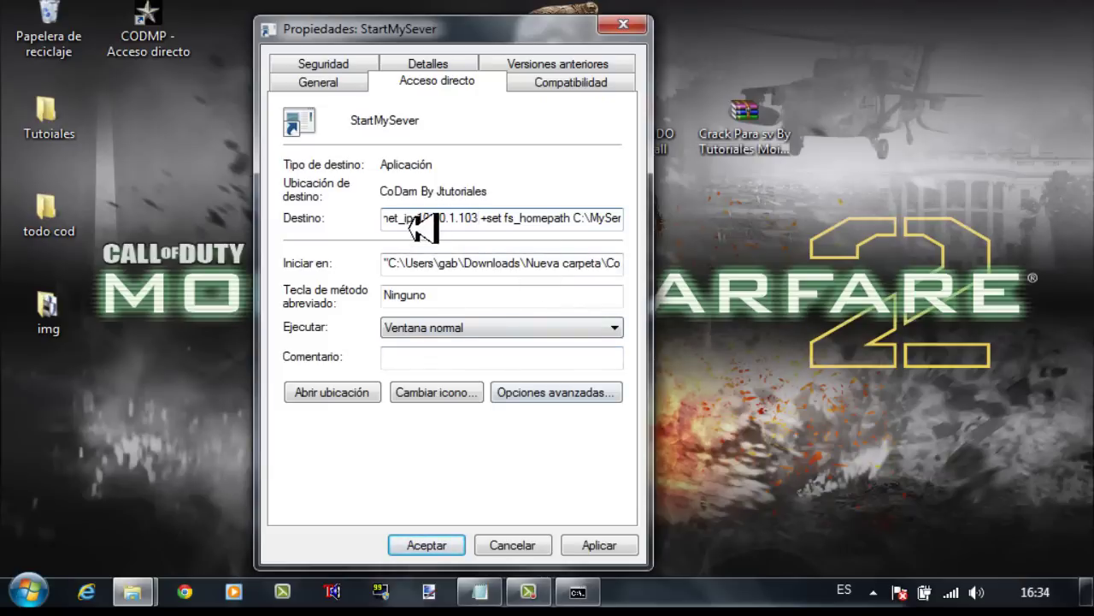
Copy the entire edited target command of the StartMySever shortcut and close its properties without applying.
key("Home")
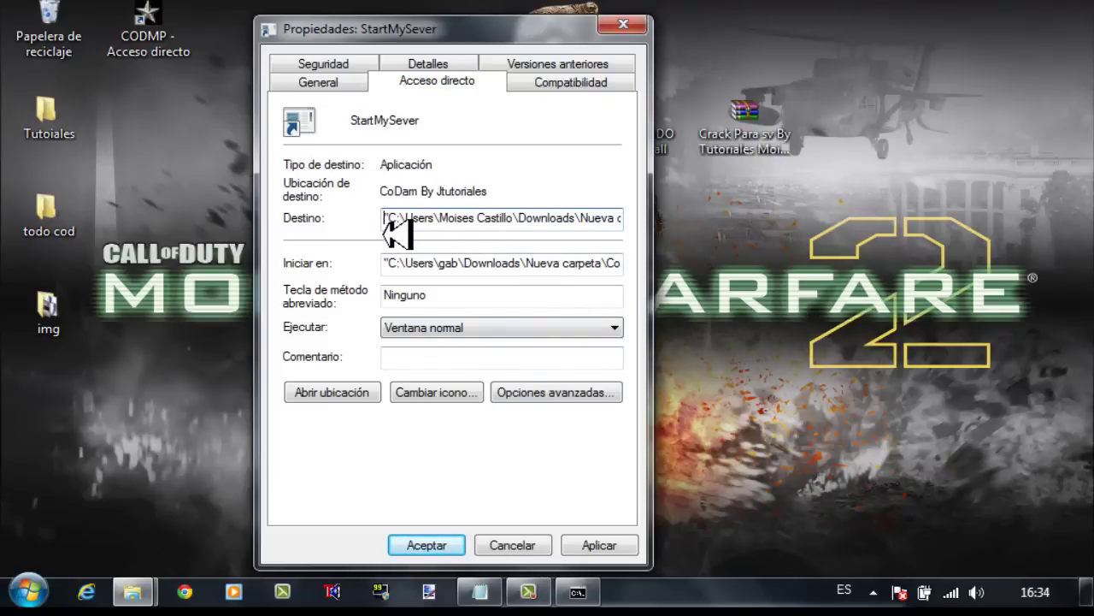
left_click_drag(386, 226, 557, 229)
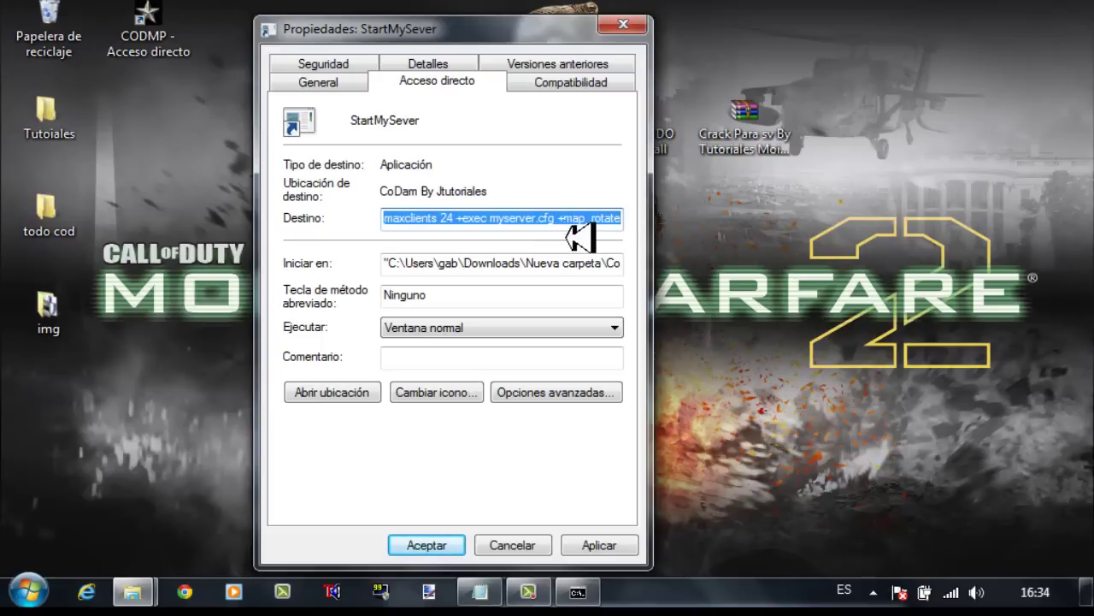
right_click(569, 224)
left_click(643, 285)
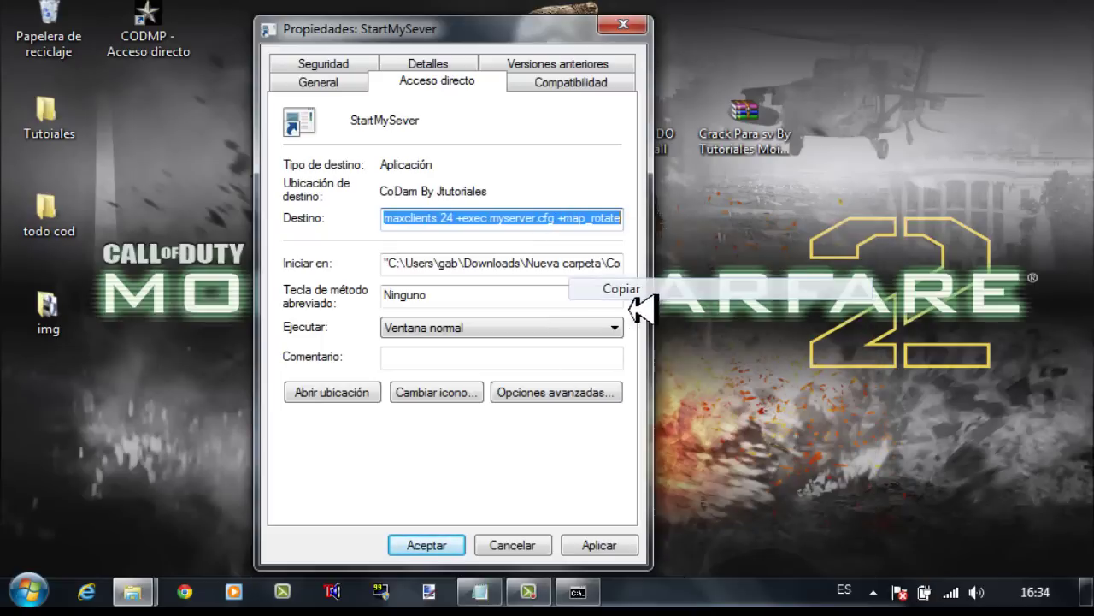
left_click(633, 26)
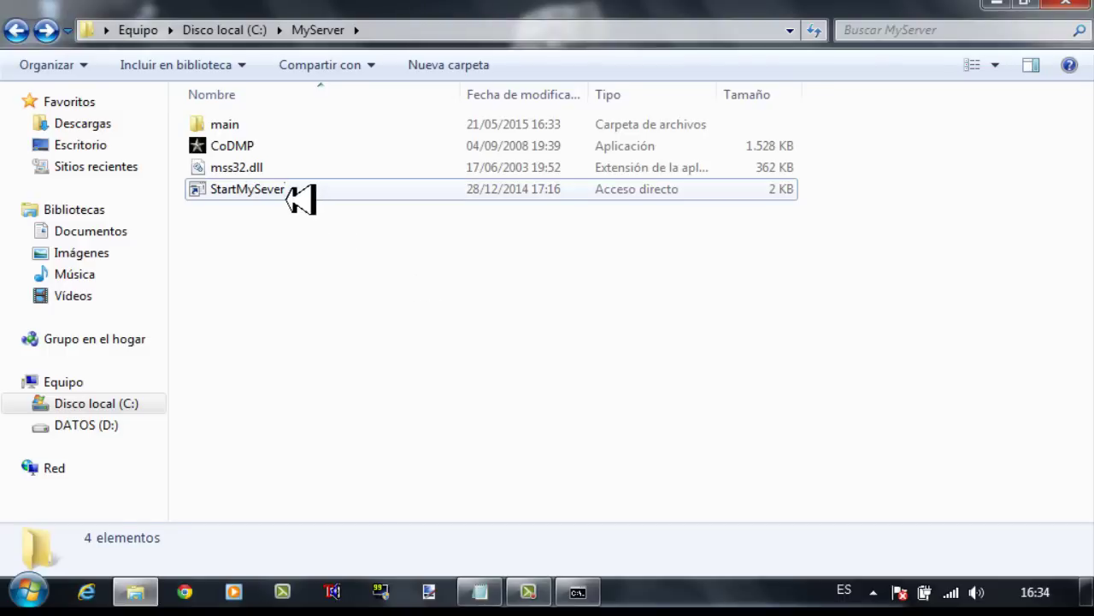
Delete the StartMySever shortcut from the MyServer folder.
left_click(299, 192)
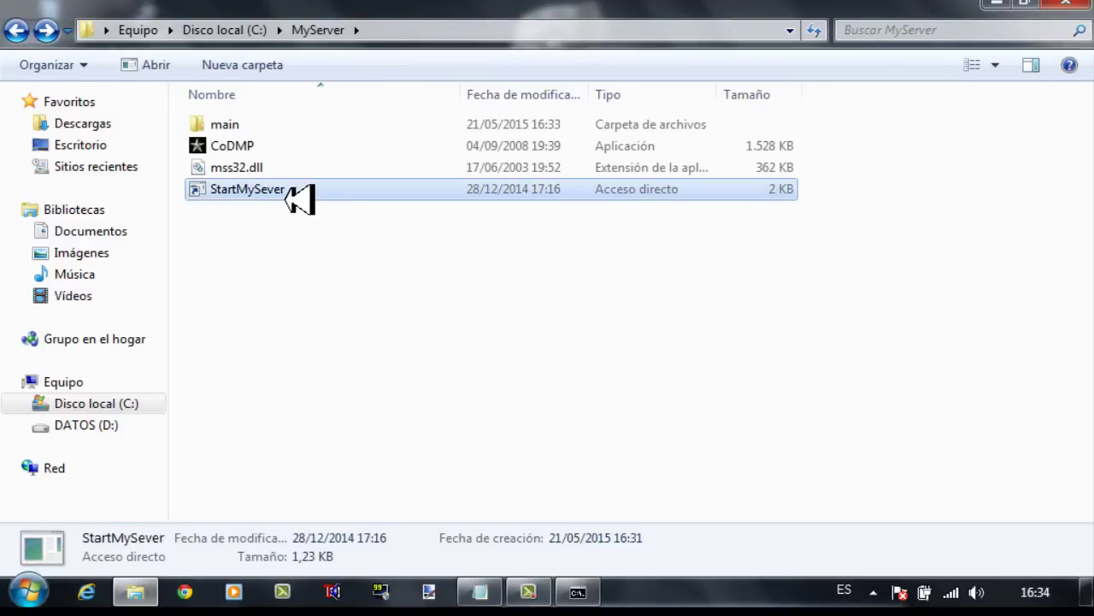
key("Delete")
key("Return")
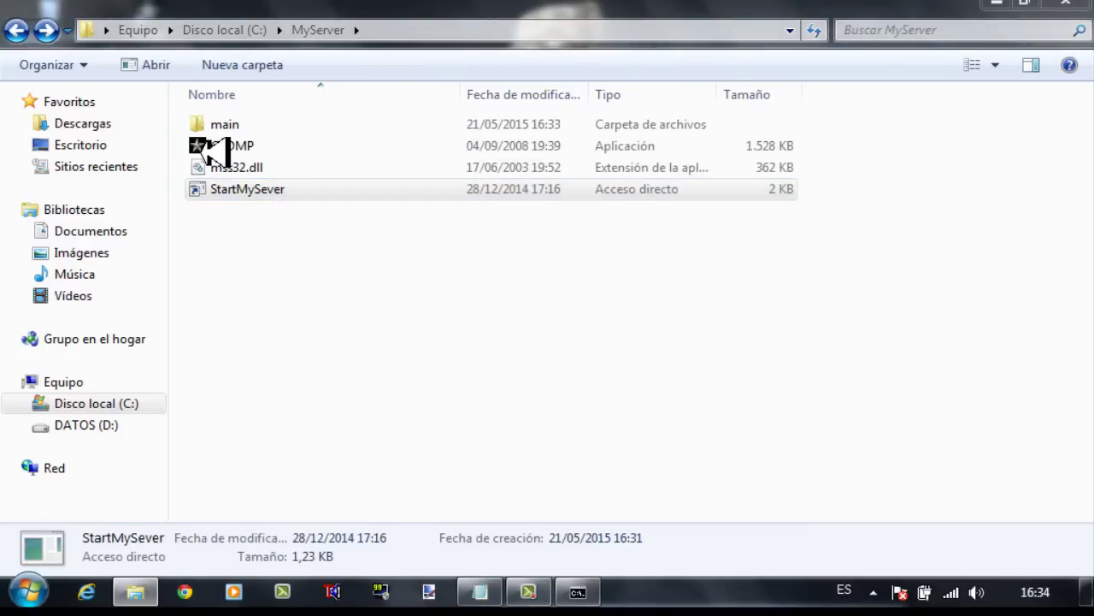
Create a shortcut to the CoDMP application inside the MyServer folder.
left_click(214, 154)
key("Menu")
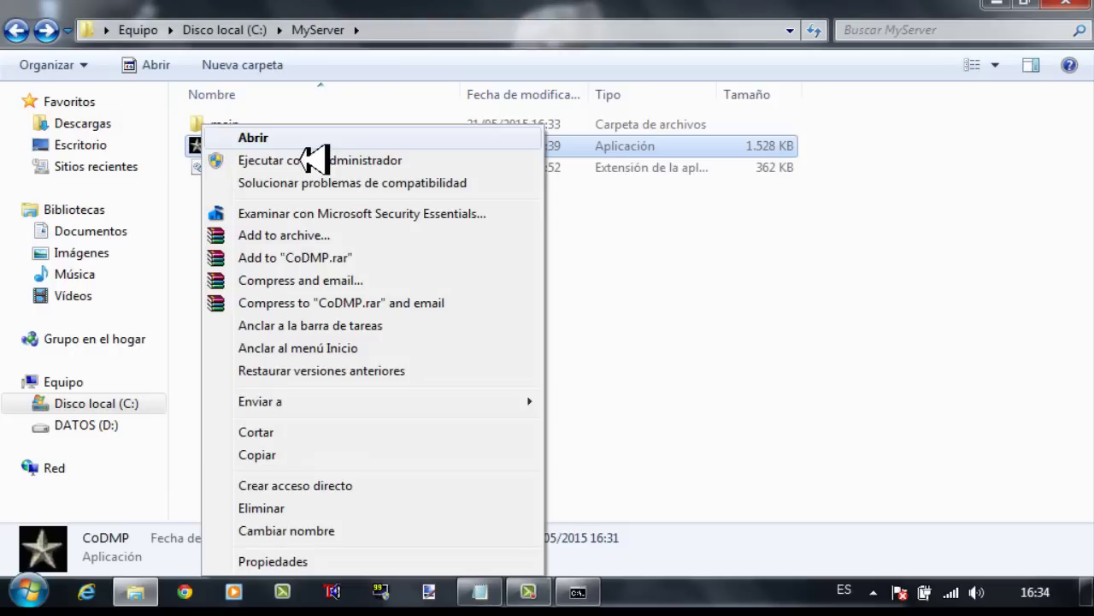
left_click(312, 485)
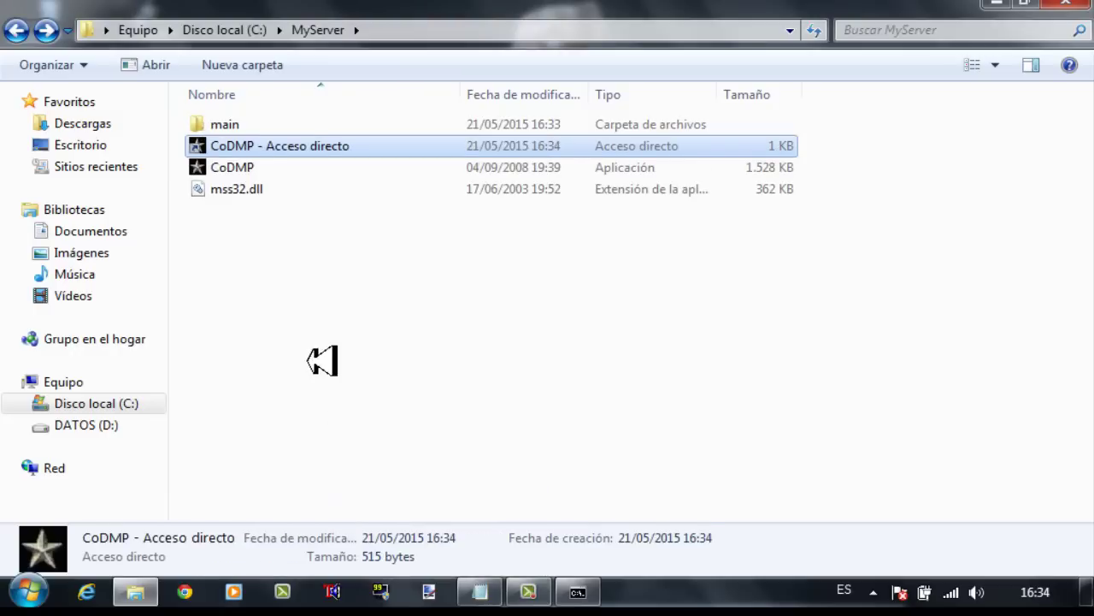
Rename the new CoDMP shortcut in the MyServer folder as StarMyServer.
key("Menu")
left_click(393, 539)
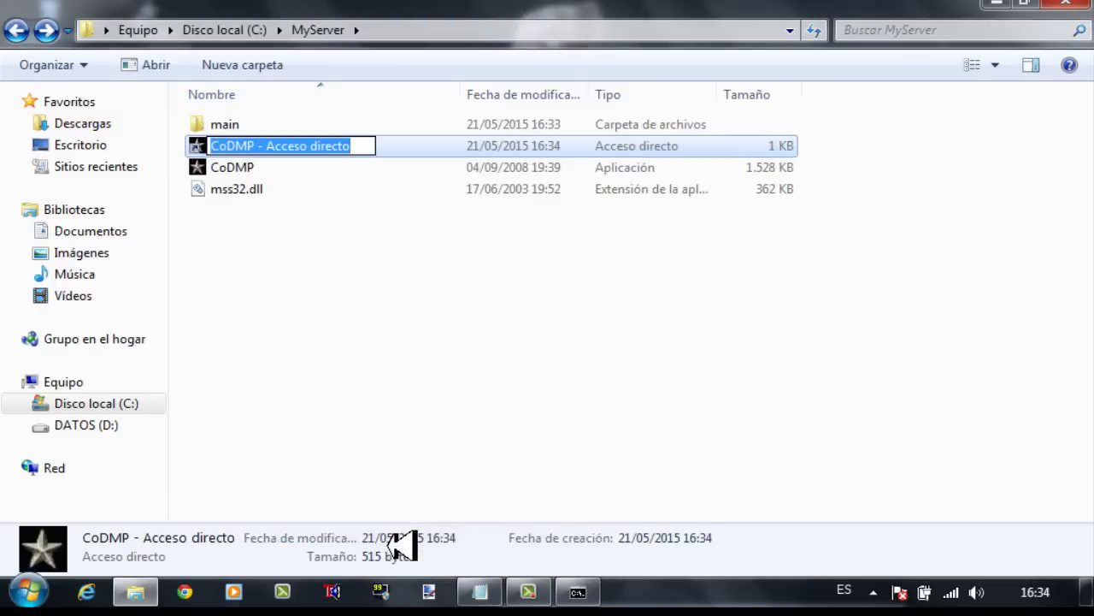
type("Star")
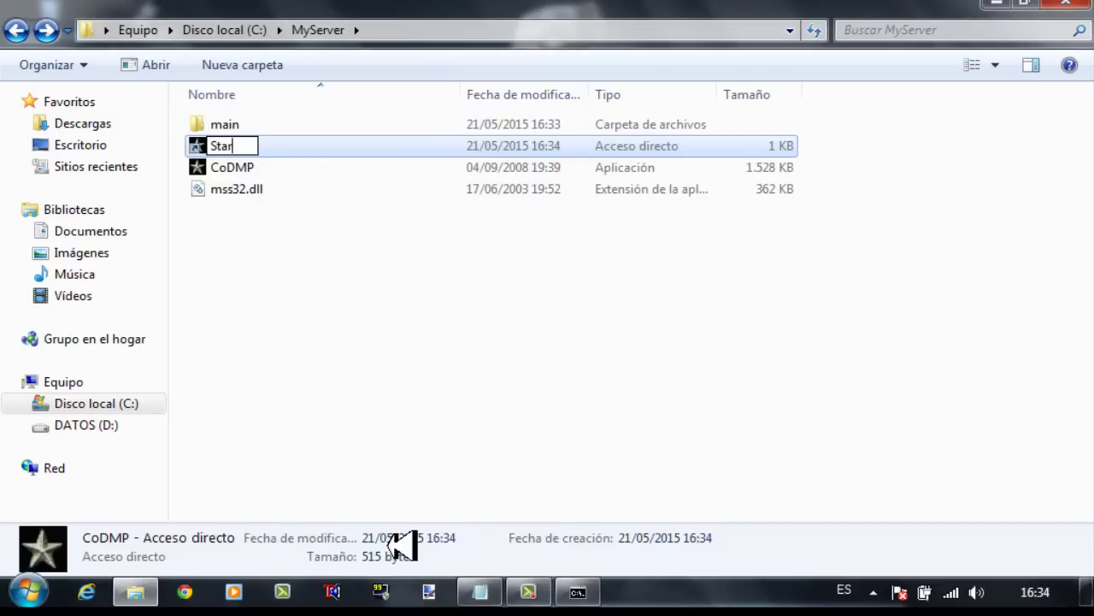
type("MyServer")
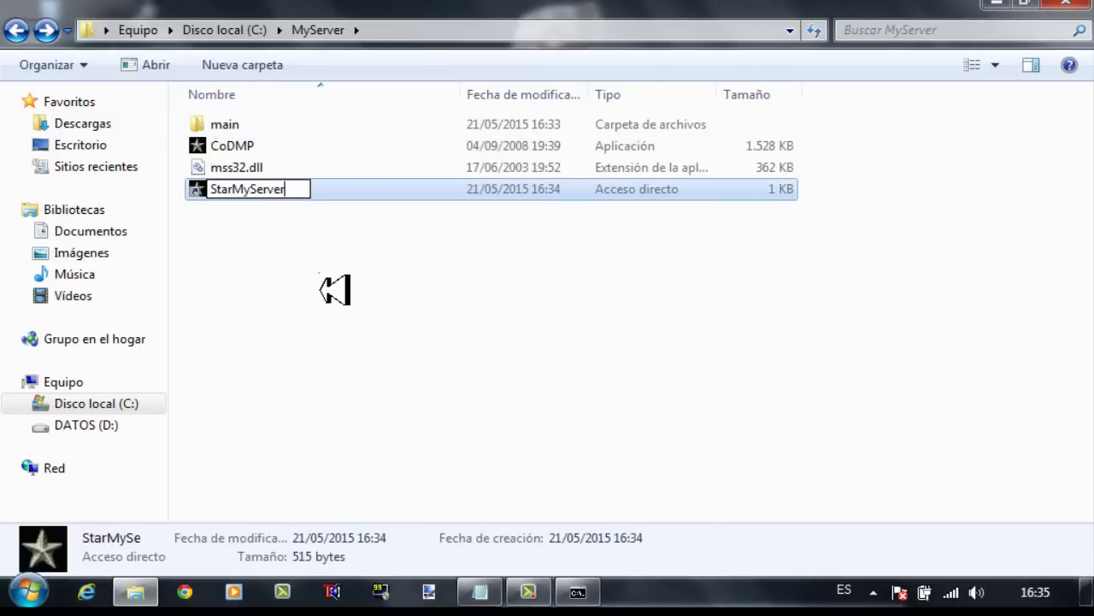
left_click(415, 216)
left_click(300, 204)
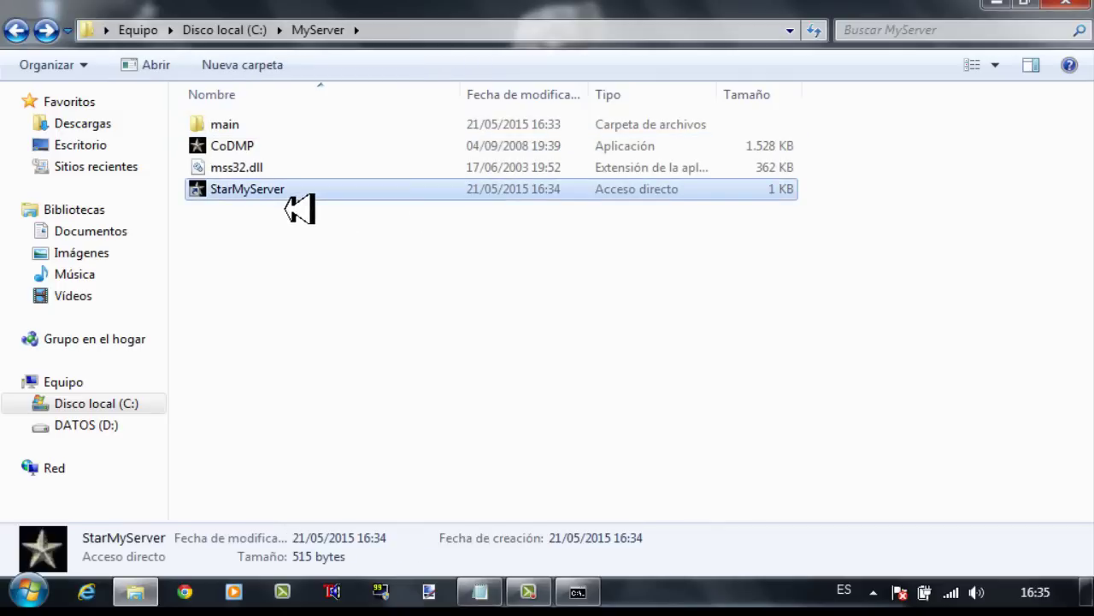
Append the copied launch parameters after CoDMP.exe in the StarMyServer shortcut's target and apply the change.
right_click(317, 232)
left_click(383, 562)
left_click(562, 224)
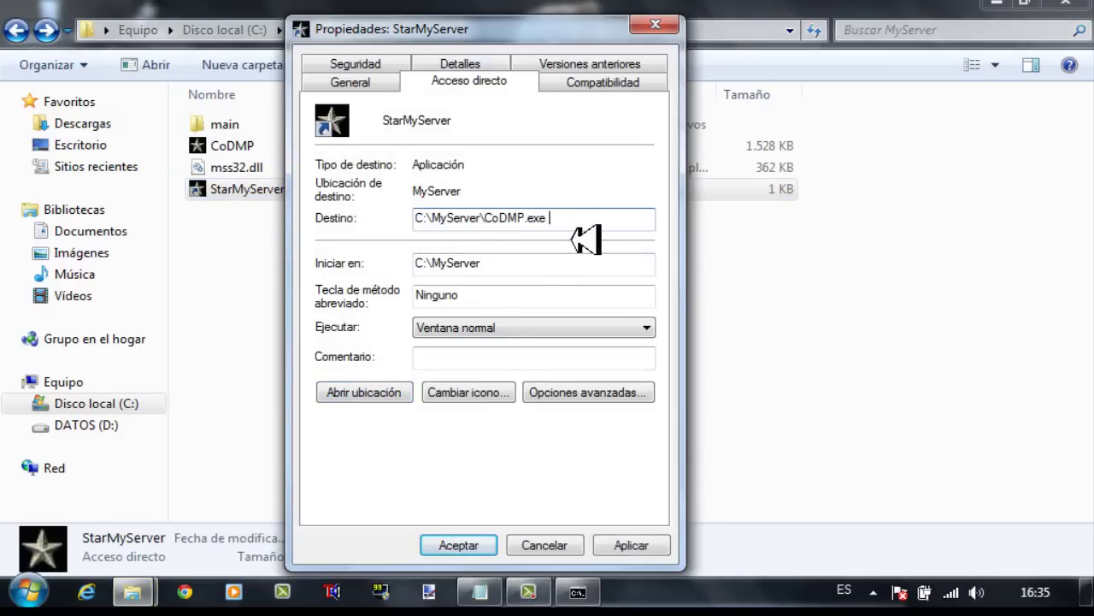
key("ctrl+v")
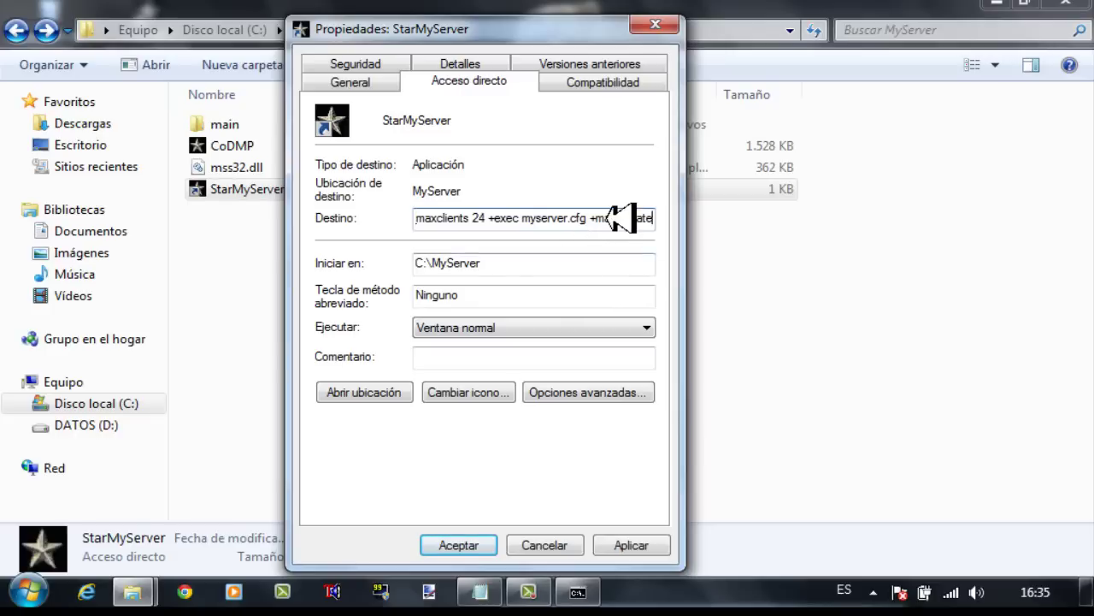
left_click_drag(578, 219, 444, 219)
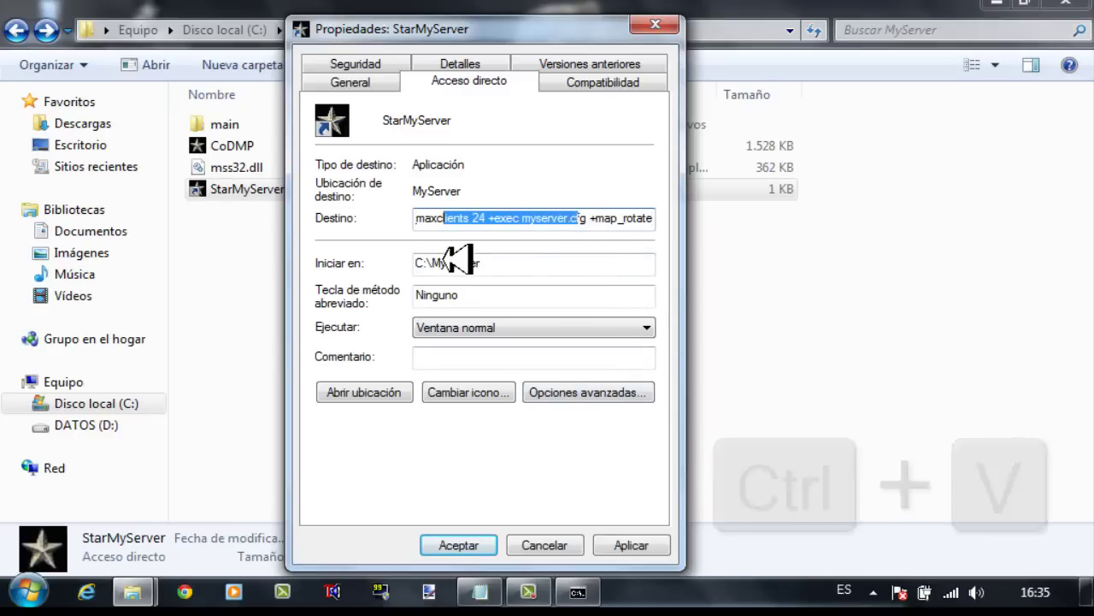
left_click(633, 547)
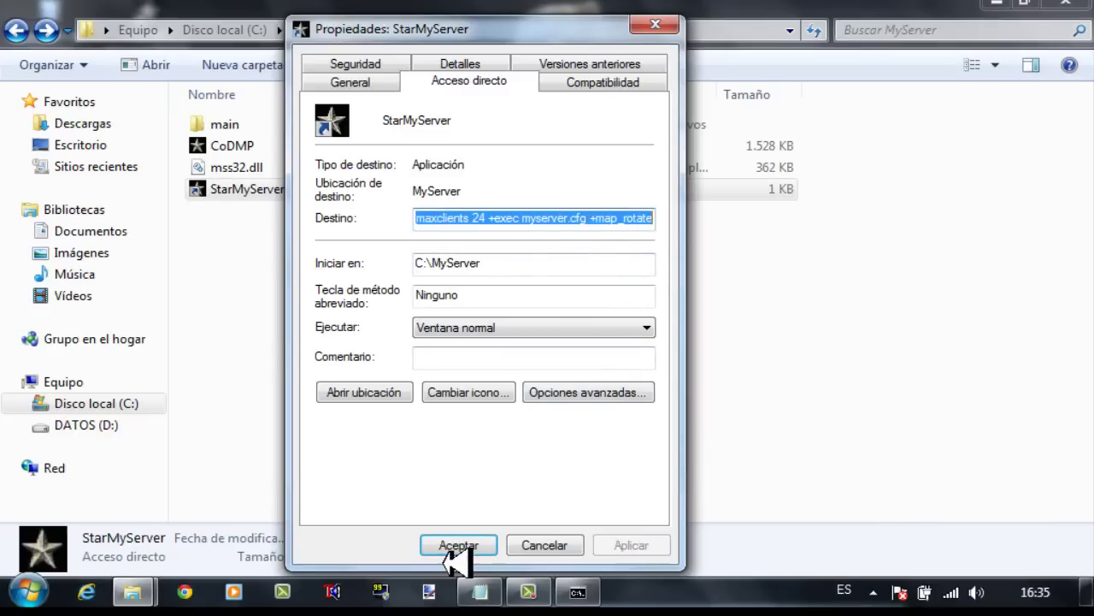
left_click(456, 547)
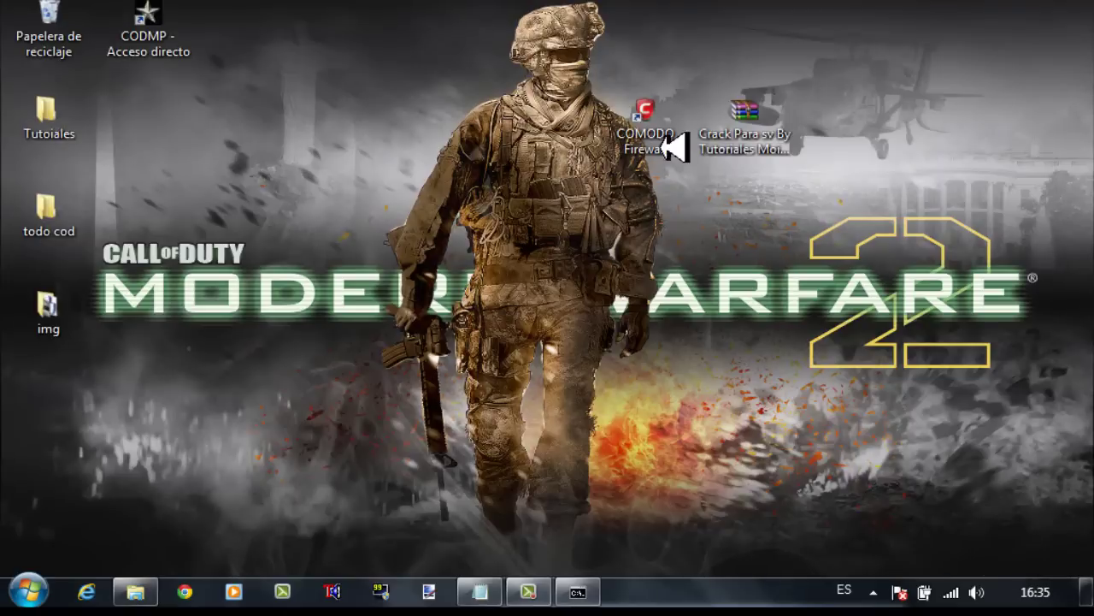
Launch COMODO Firewall from the desktop and open its network security policy (Política de Seguridad de la Red).
left_click_drag(594, 14, 676, 147)
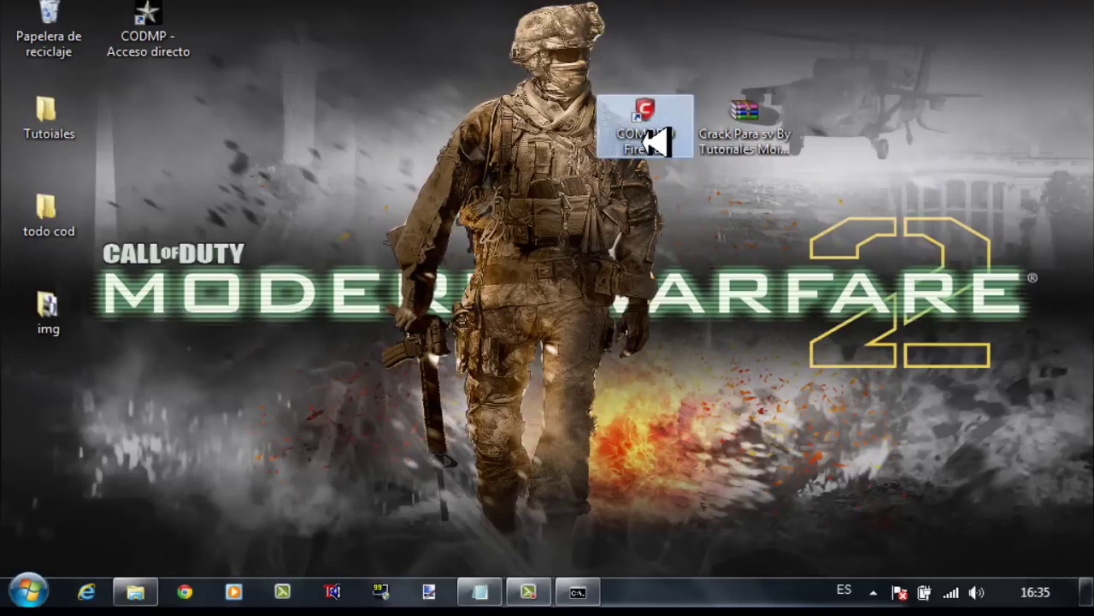
double_click(655, 143)
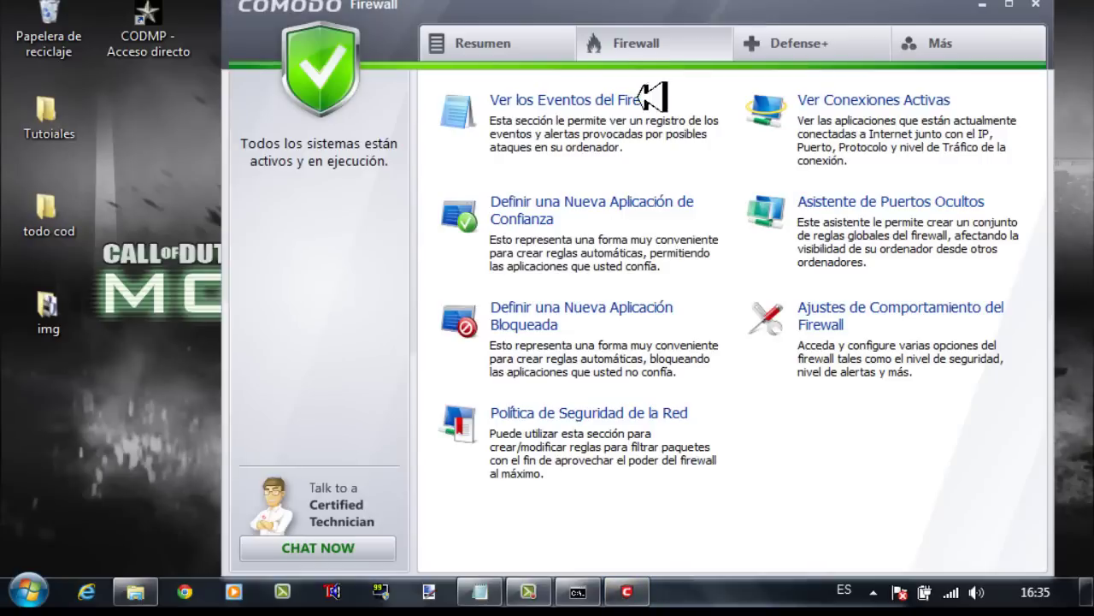
left_click(525, 47)
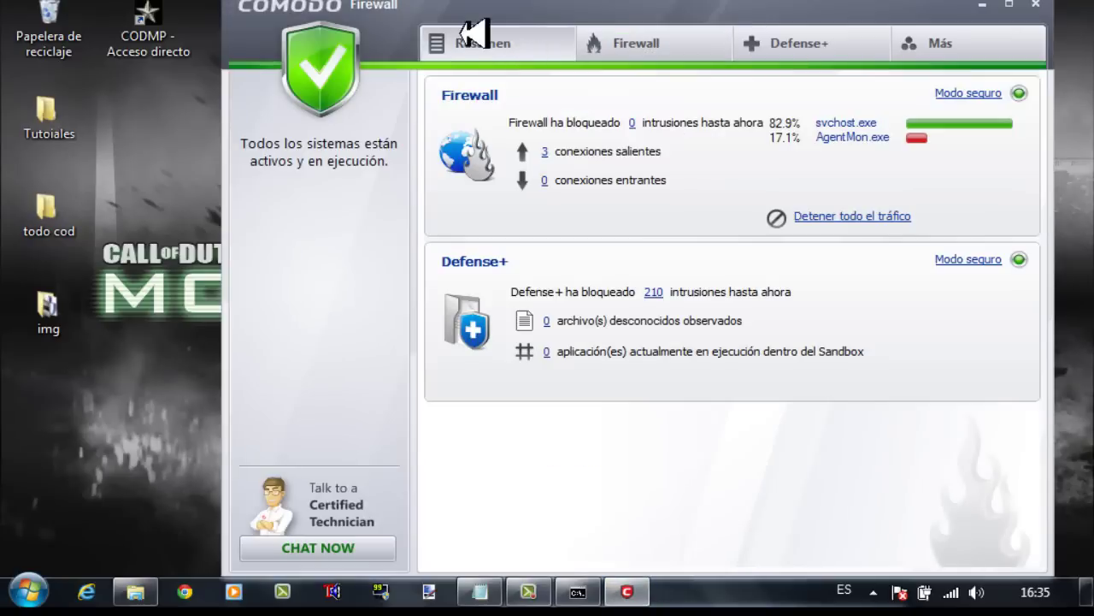
left_click(650, 44)
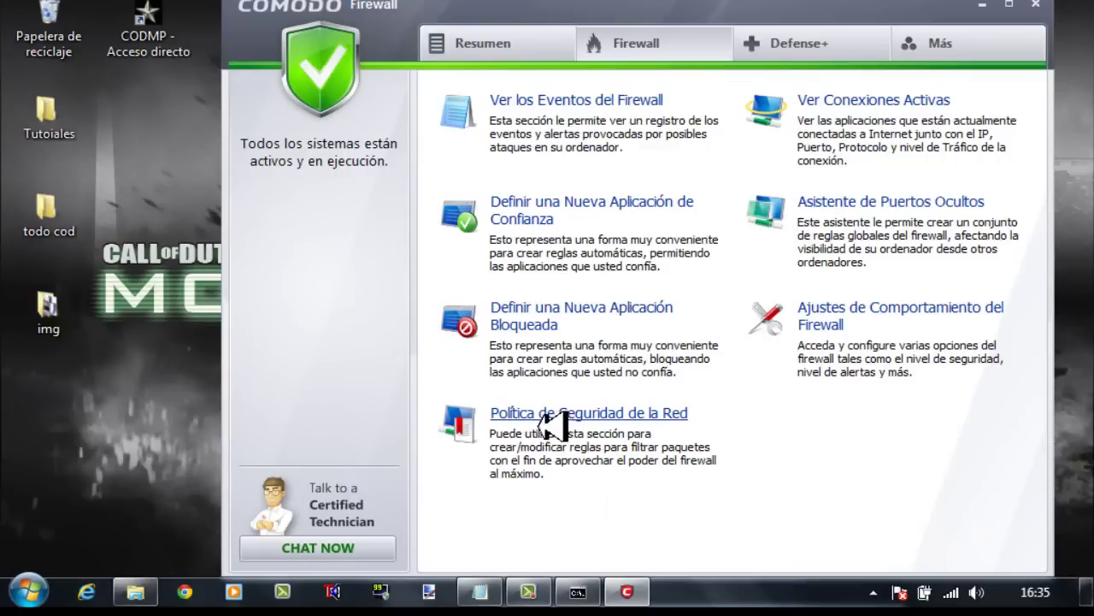
left_click(571, 440)
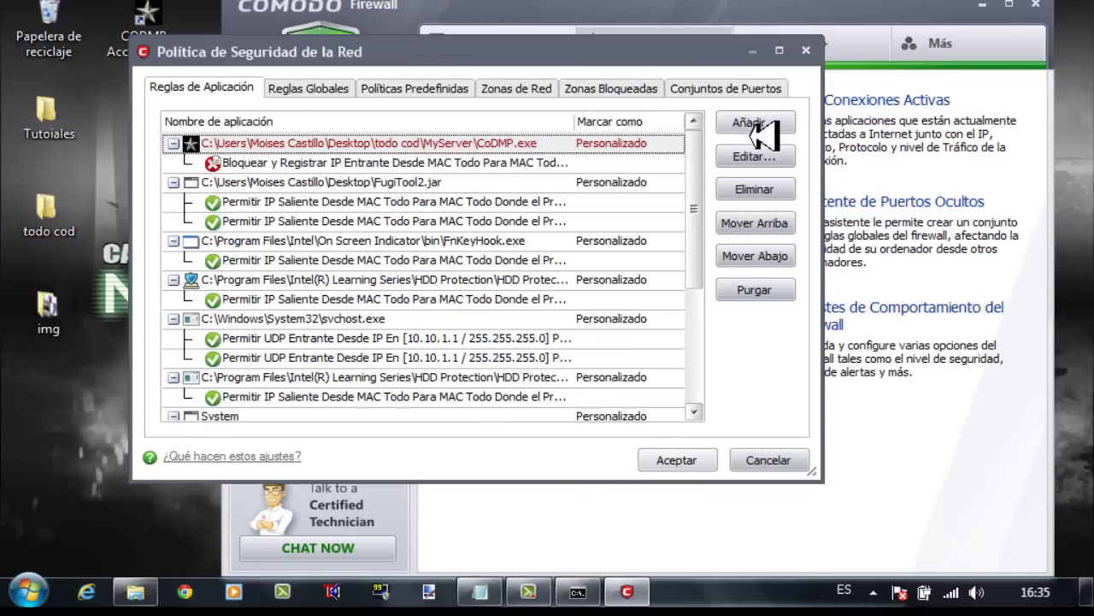
Add a new application rule entry and choose StarMyServer in C:\MyServer as its application.
left_click(753, 125)
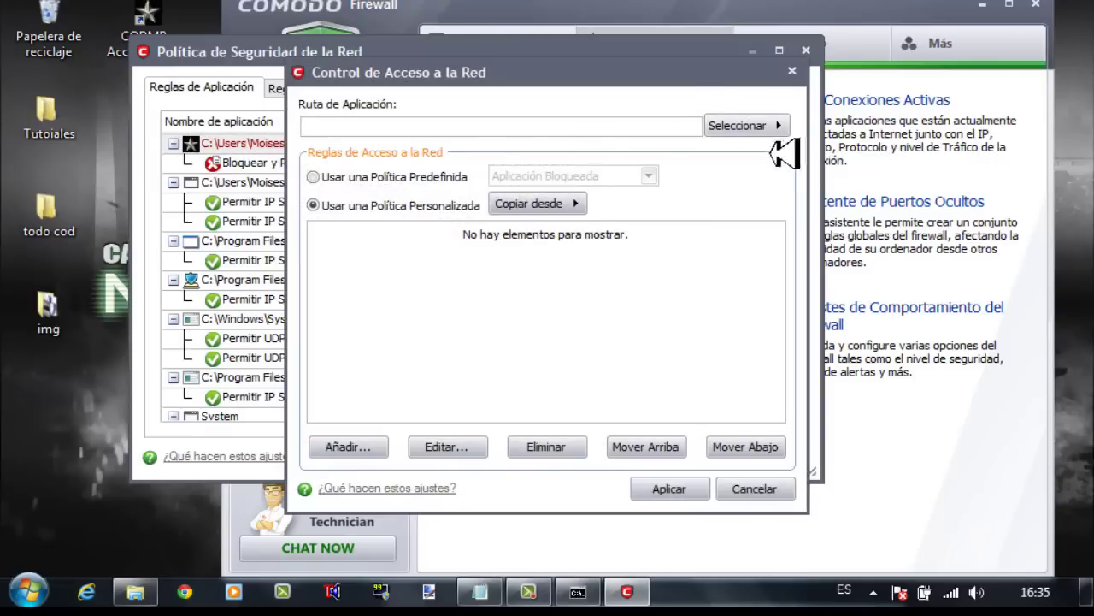
left_click(774, 125)
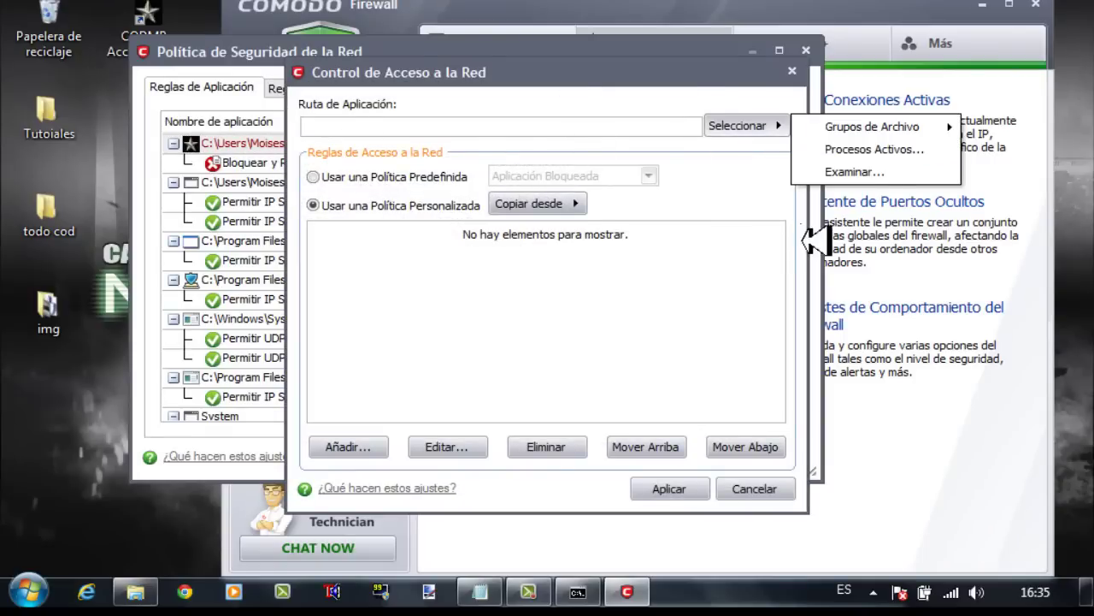
left_click(864, 179)
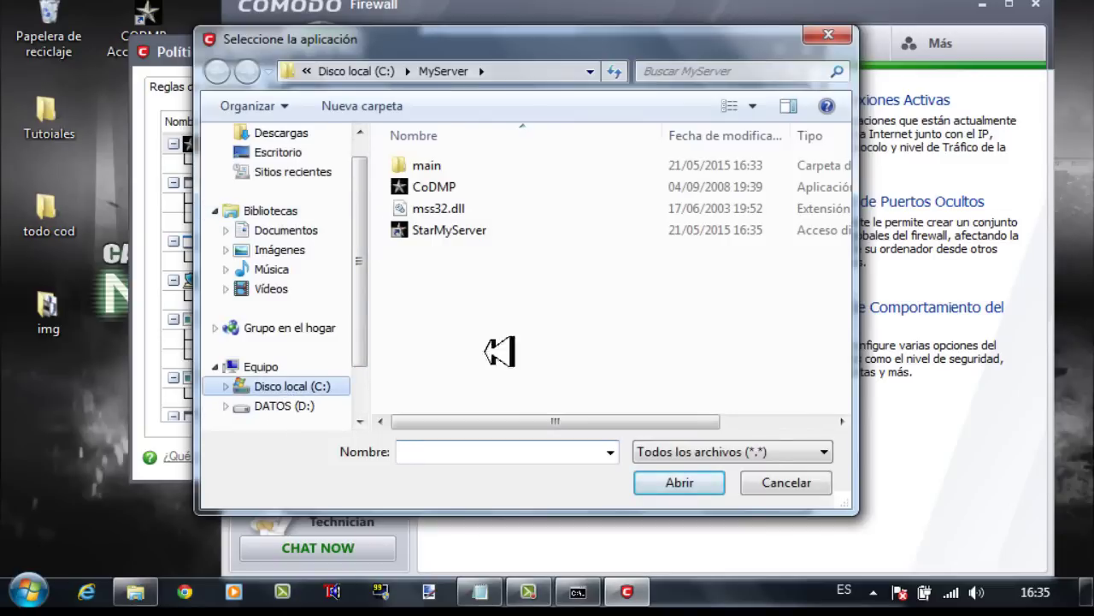
key("BackSpace")
left_click(265, 366)
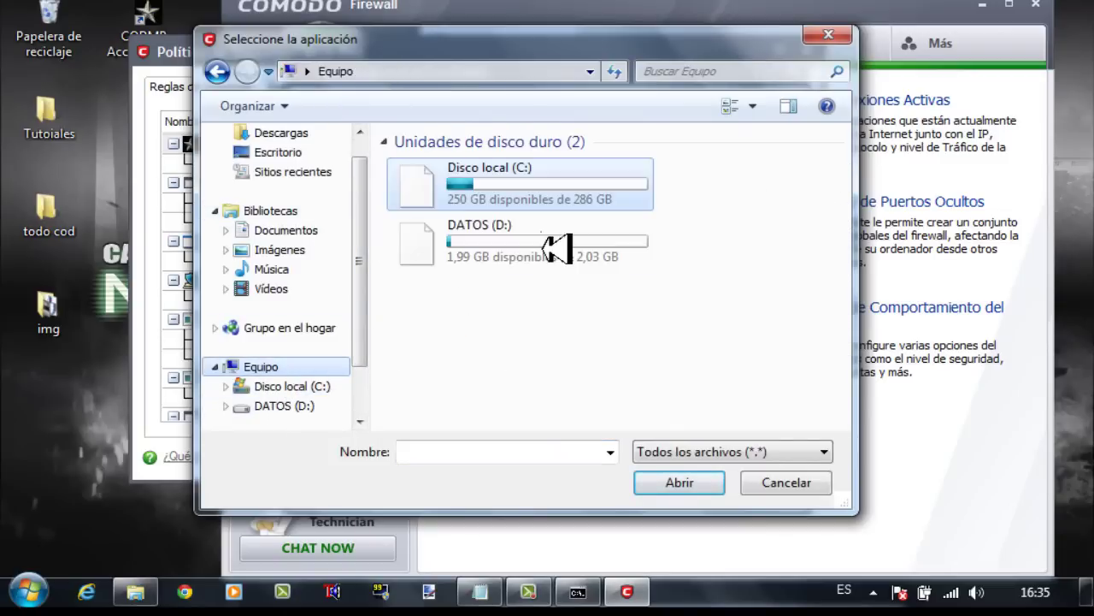
double_click(513, 175)
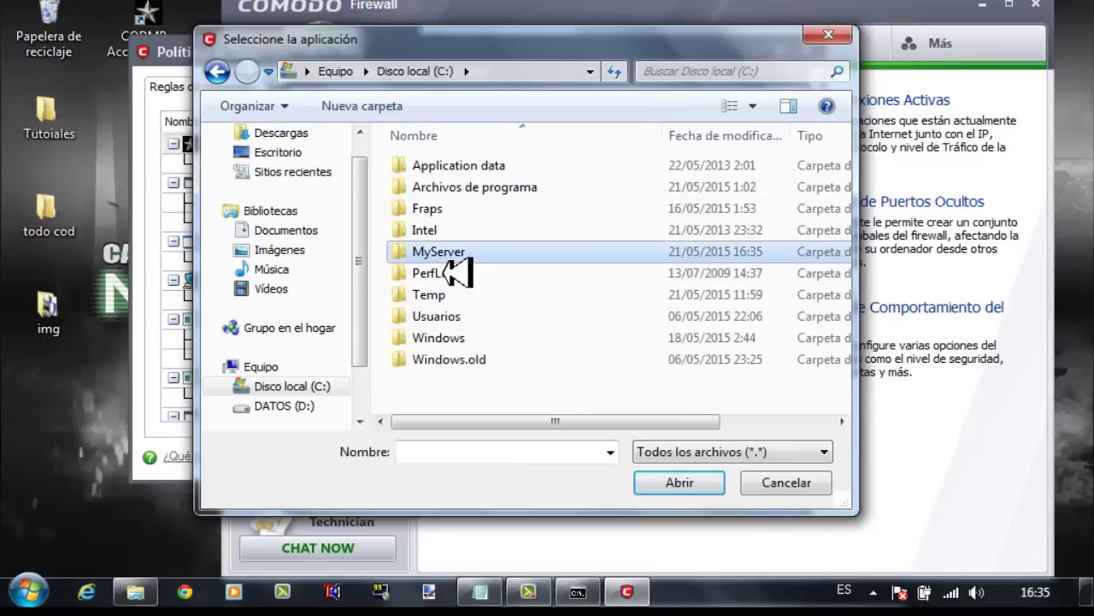
double_click(452, 254)
left_click(457, 231)
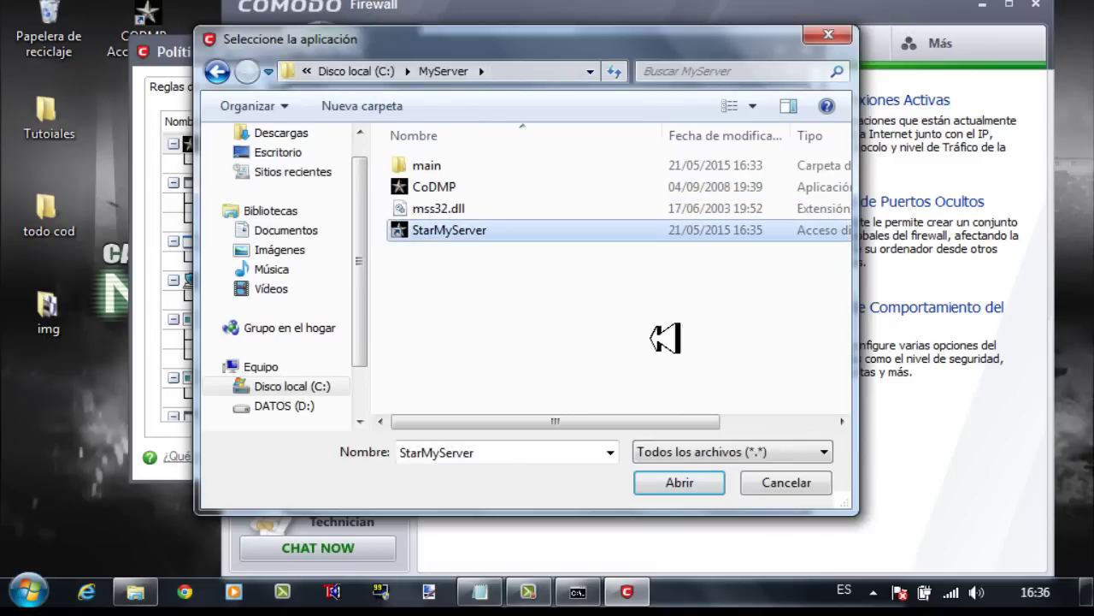
left_click(677, 483)
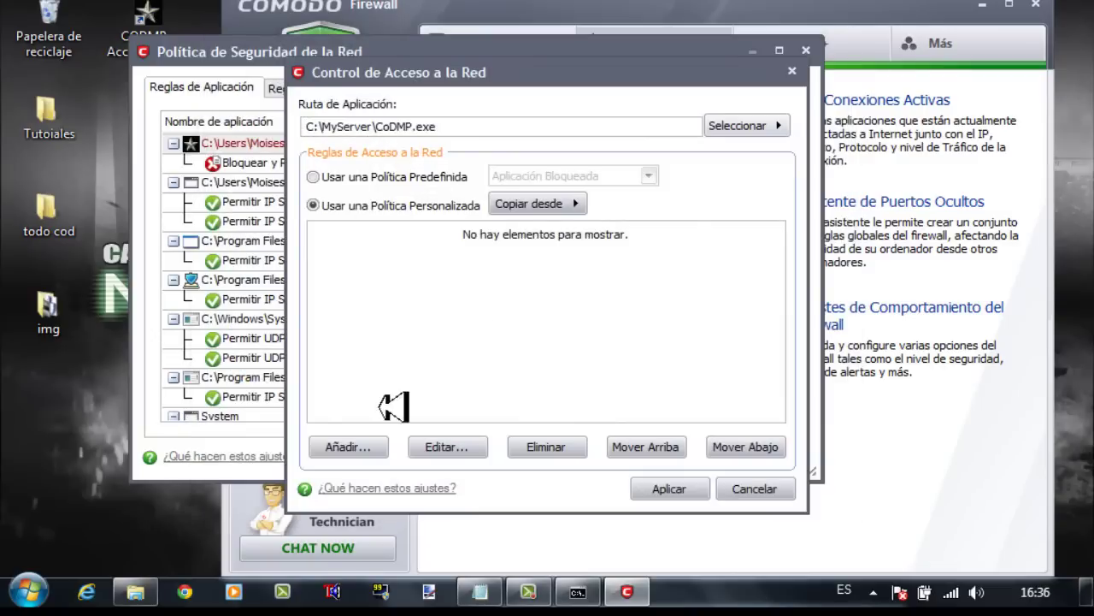
Add a network control rule with action Bloquear, protocol UDP and direction Saliente.
left_click(368, 450)
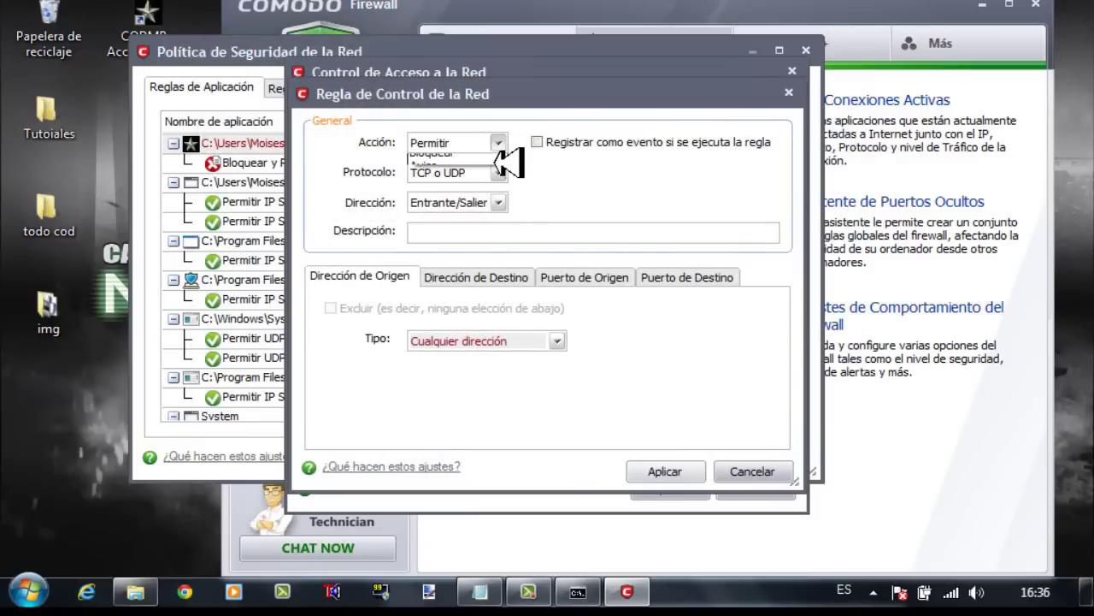
left_click(476, 175)
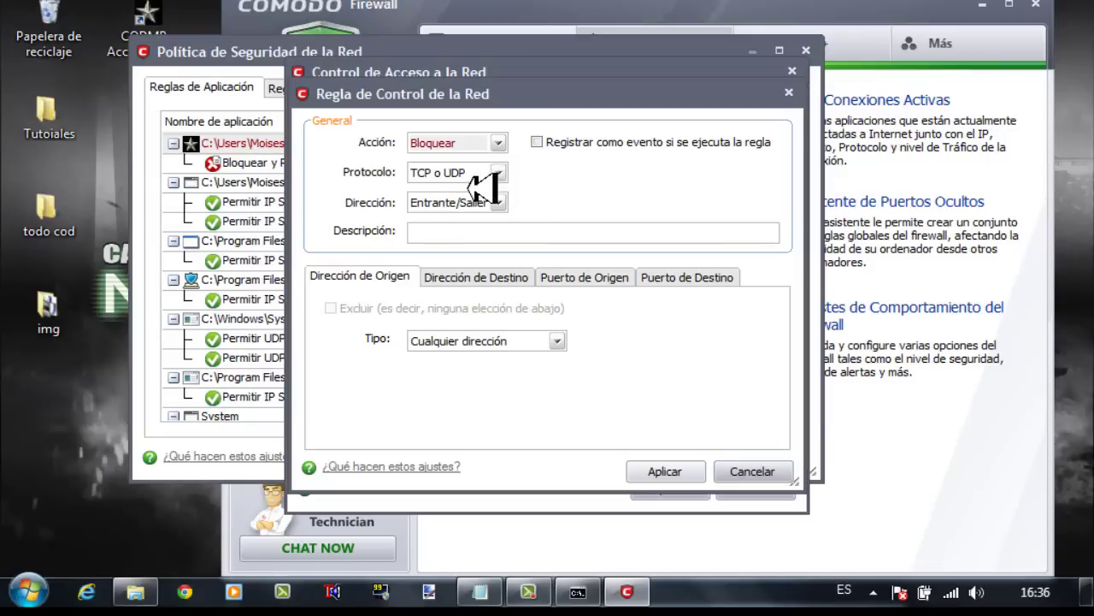
left_click(483, 175)
left_click(449, 205)
left_click(464, 204)
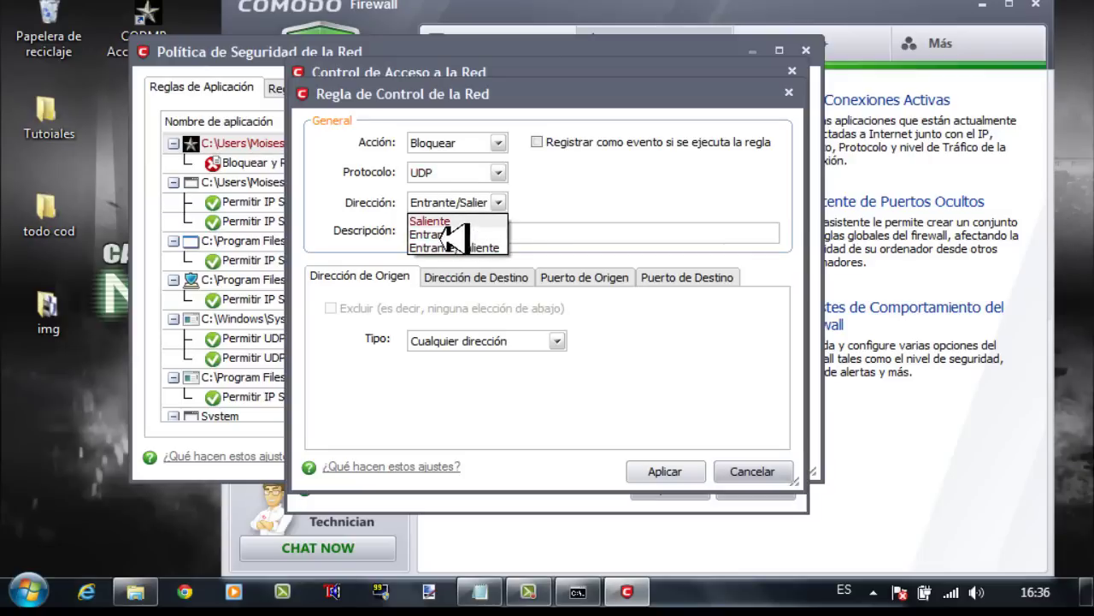
left_click(446, 221)
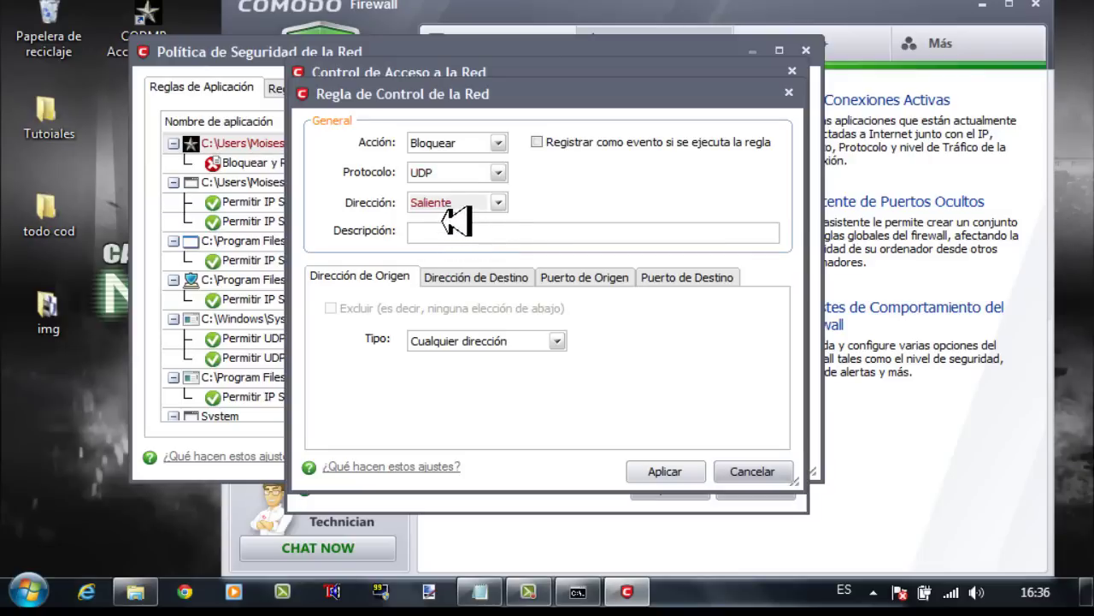
Set the rule's source port type to Puerto Individual and start editing the port number.
left_click(565, 280)
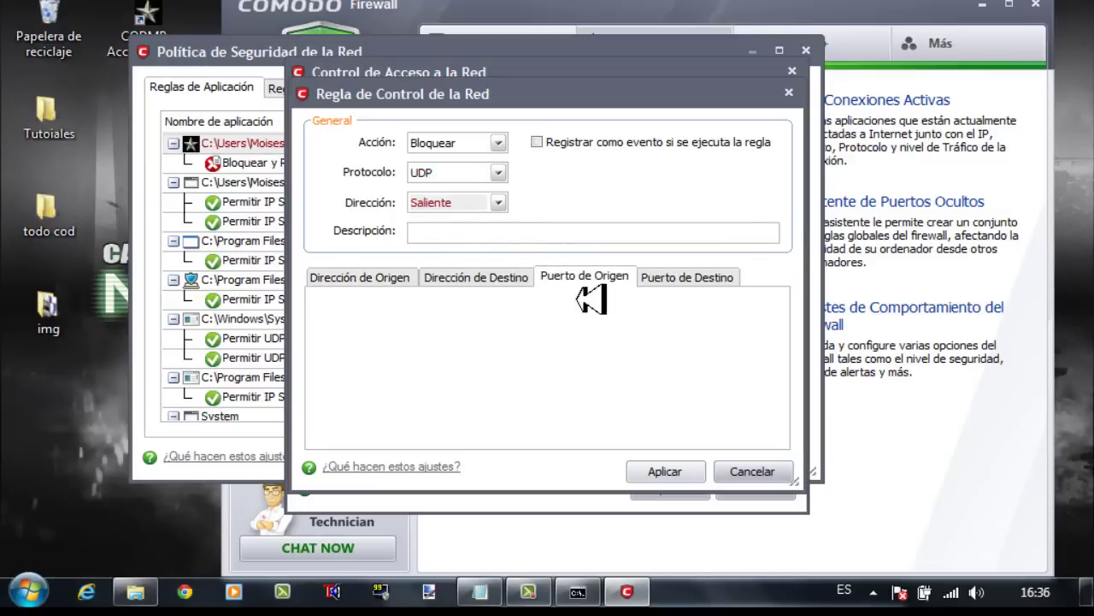
left_click(503, 340)
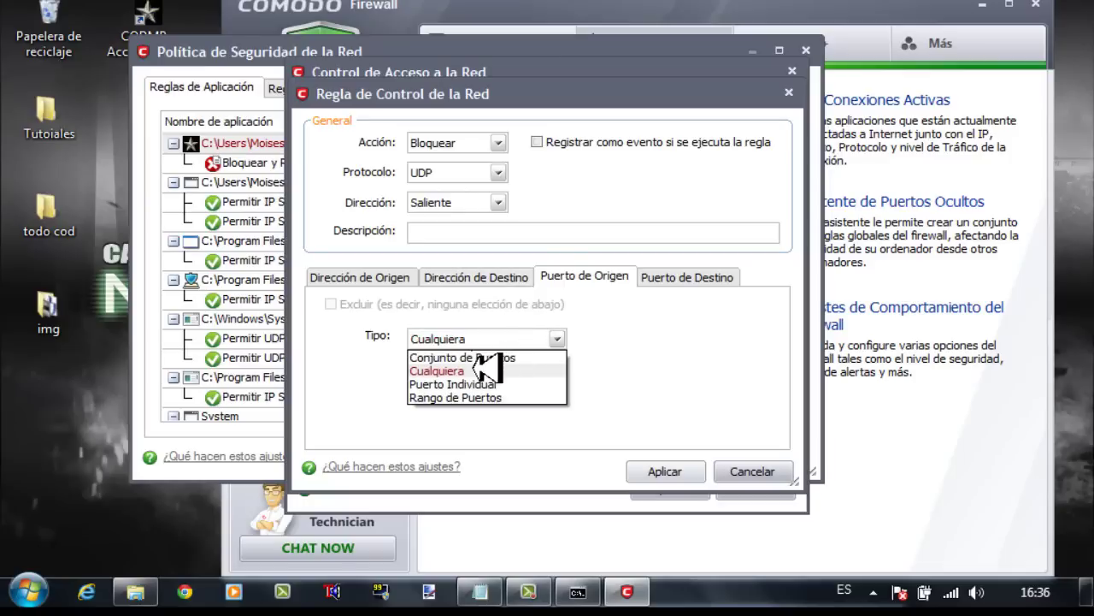
left_click(487, 387)
left_click(413, 374)
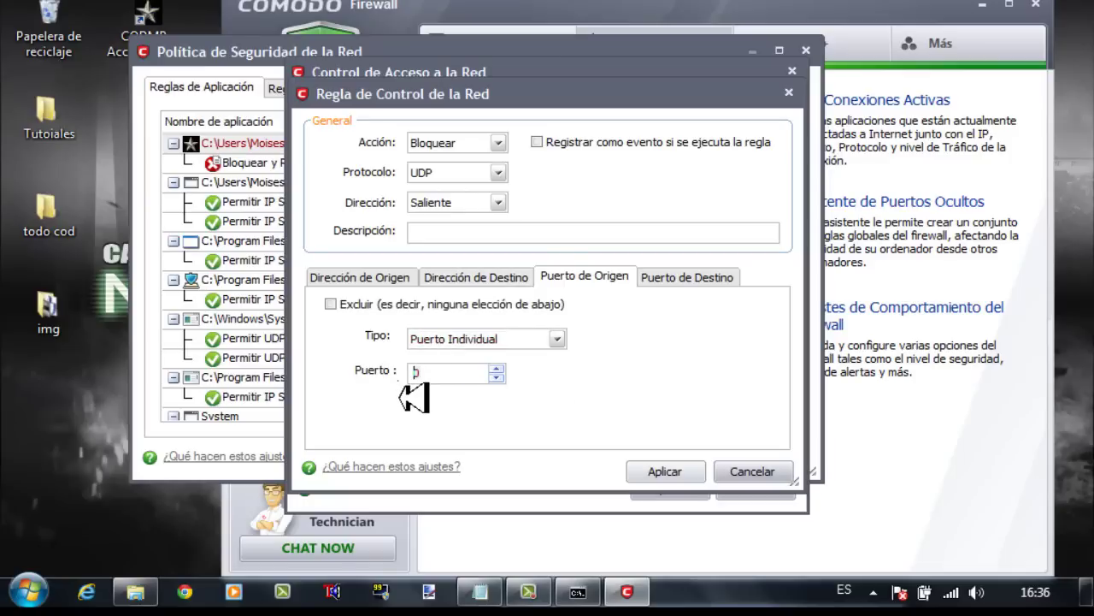
Switch to the Notepad notes and copy the port number 20510.
left_click(479, 591)
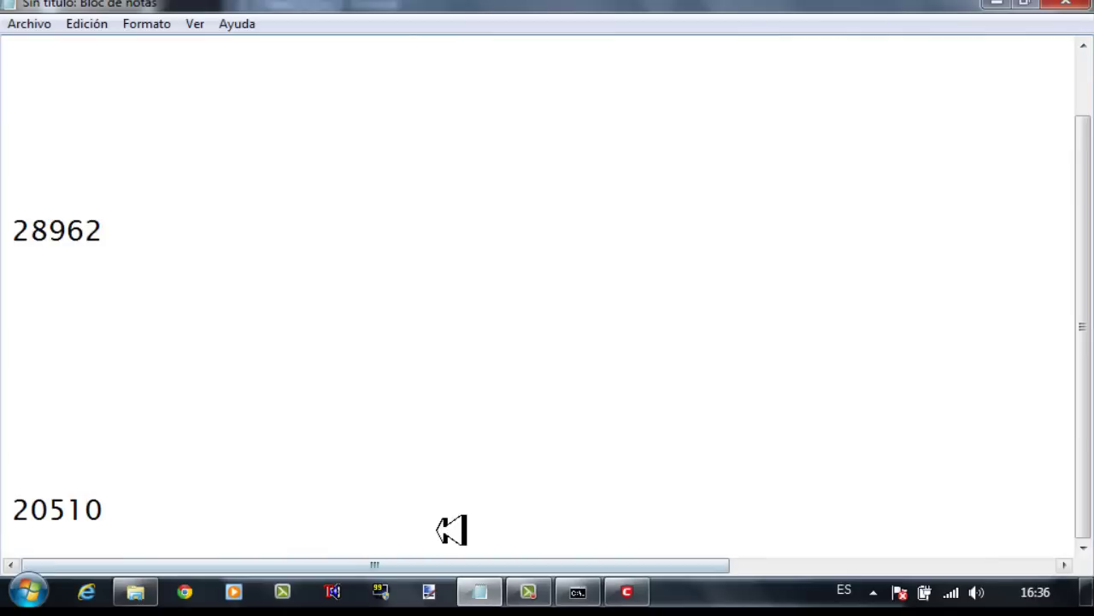
left_click_drag(80, 539, 8, 528)
key("ctrl+c")
right_click(34, 524)
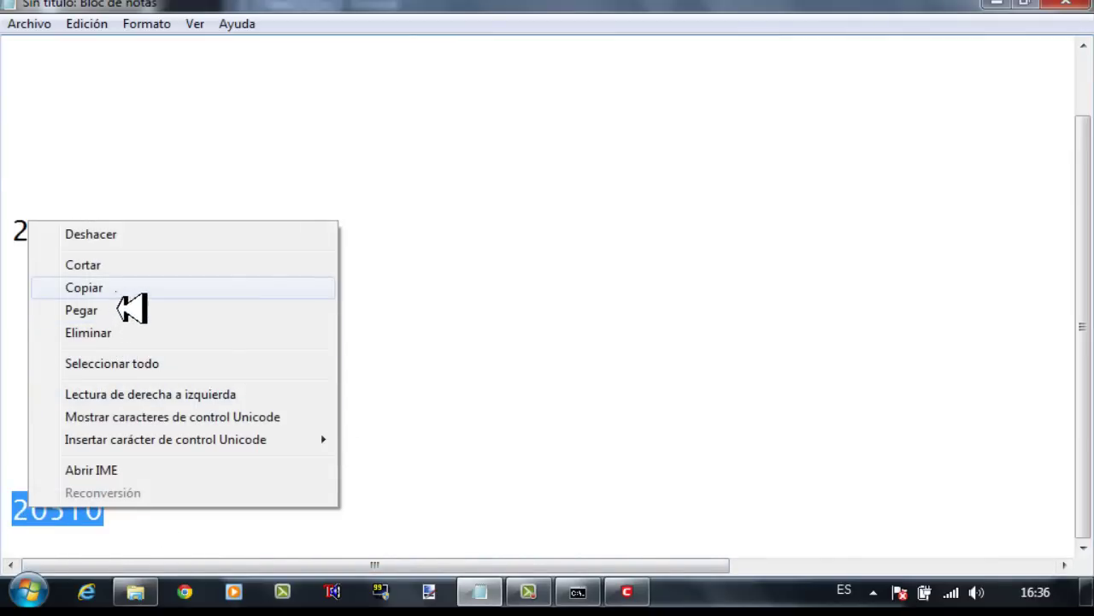
left_click(120, 289)
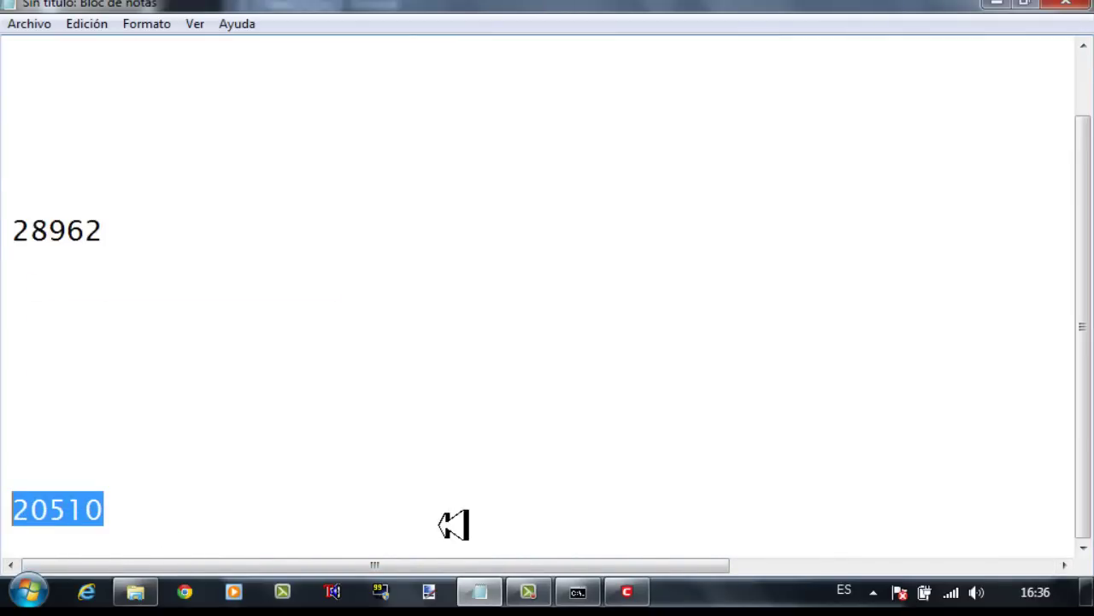
Return to COMODO, paste 20510 as the rule's source port and enable the Excluir option for it.
left_click(624, 593)
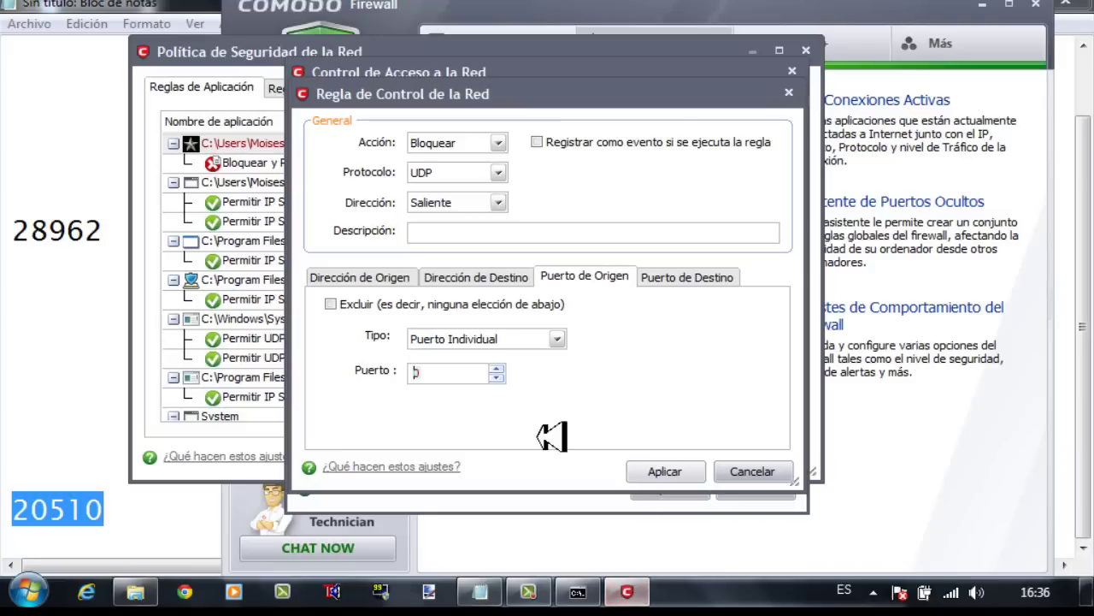
left_click(445, 380)
key("ctrl+v")
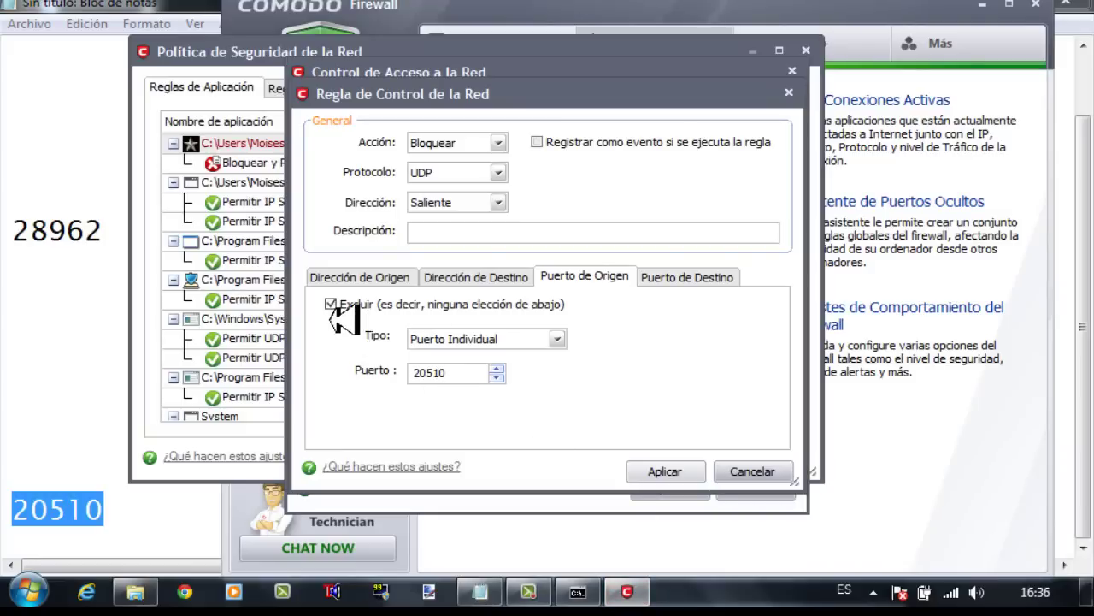
Set the rule's destination port to the individual port 20510.
left_click(683, 280)
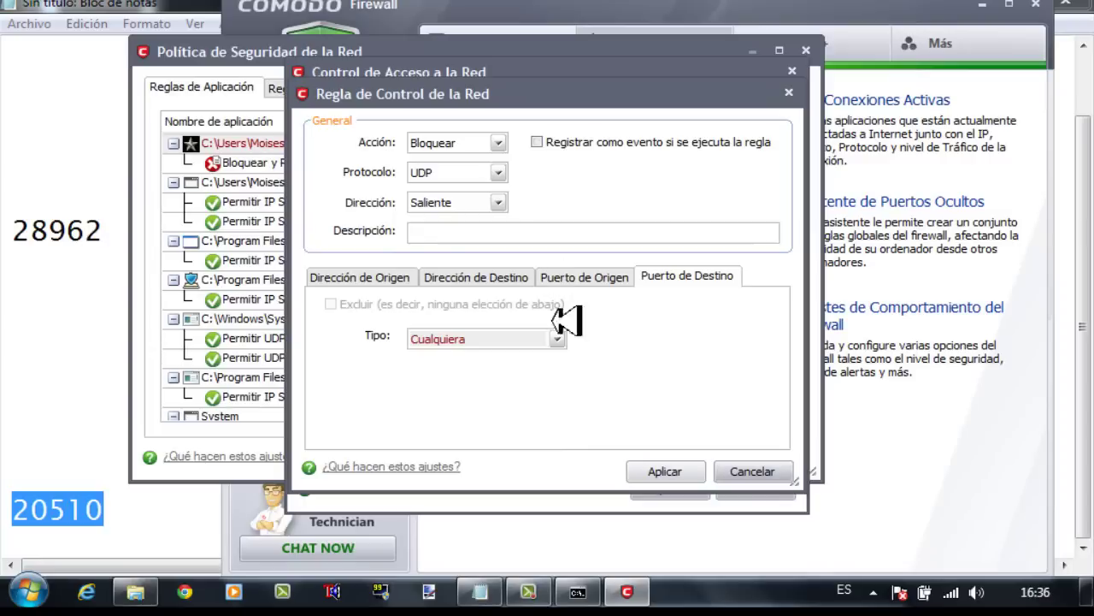
left_click(540, 343)
left_click(501, 385)
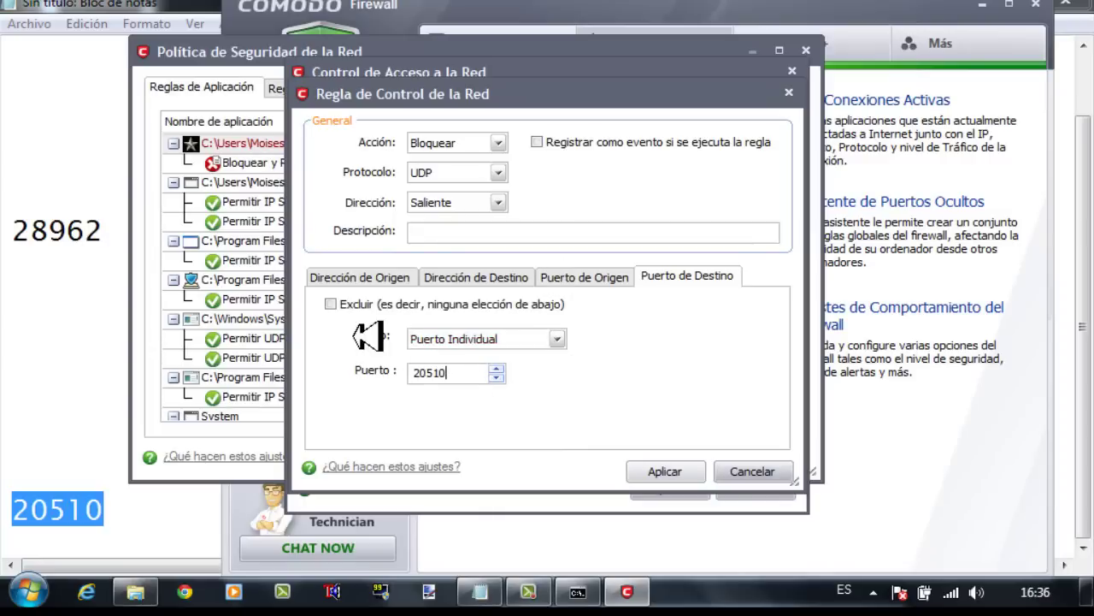
Enable the Excluir option for the blocking rule's destination port and apply the rule.
left_click(334, 306)
left_click(677, 475)
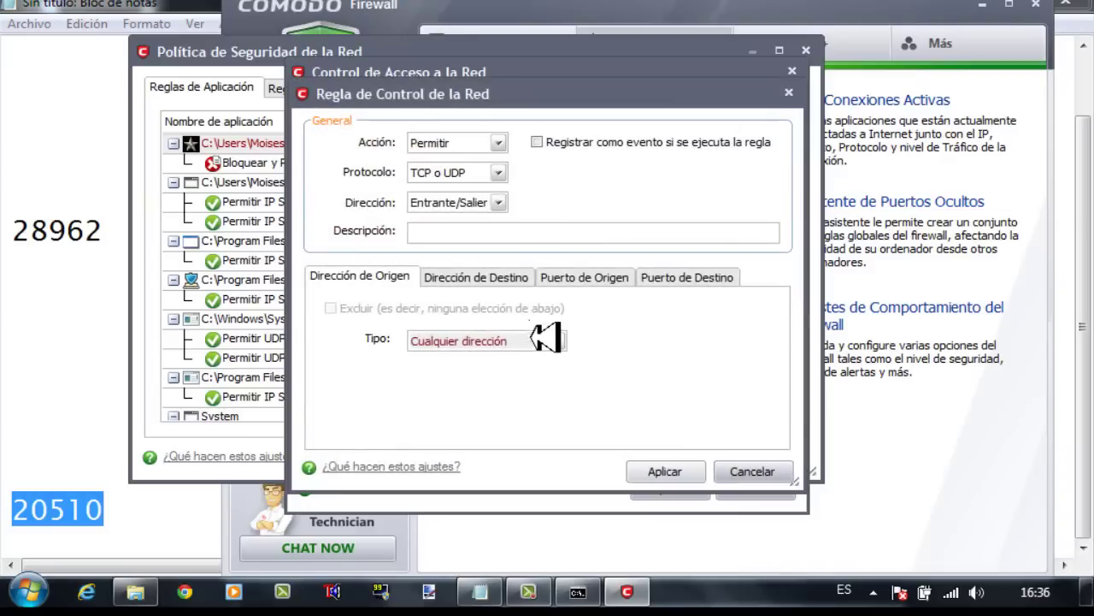
Define a second network control rule with action Permitir, protocol IP and direction Entrante, and apply it.
left_click(470, 173)
left_click(456, 247)
left_click(483, 204)
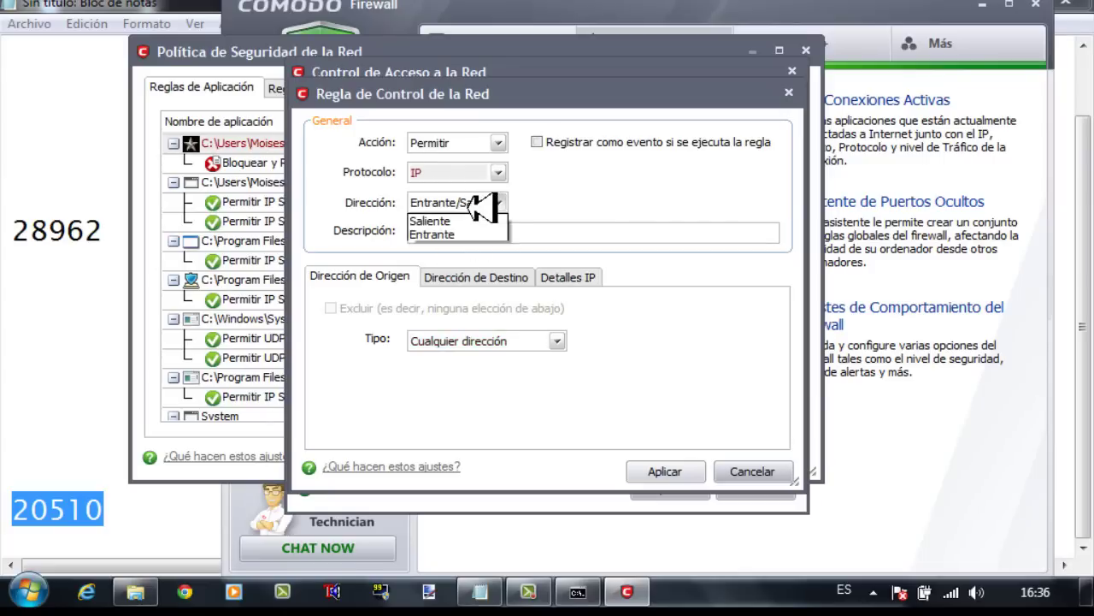
left_click(462, 236)
left_click(694, 472)
Apply the application's network access rules, accept the network security policy and close the COMODO window.
left_click(682, 494)
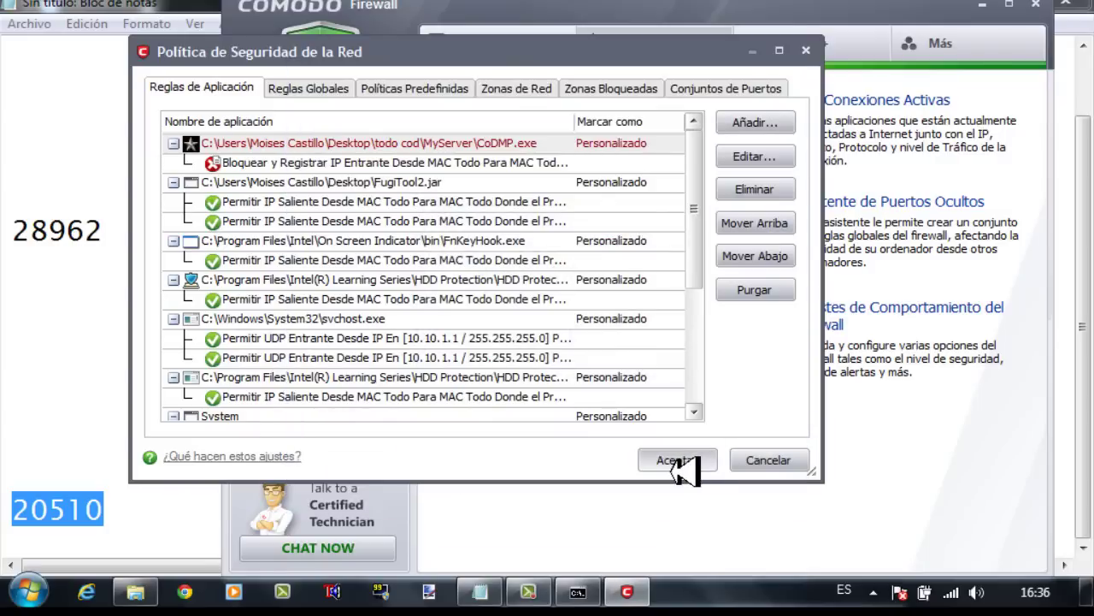
left_click(675, 462)
left_click(1035, 4)
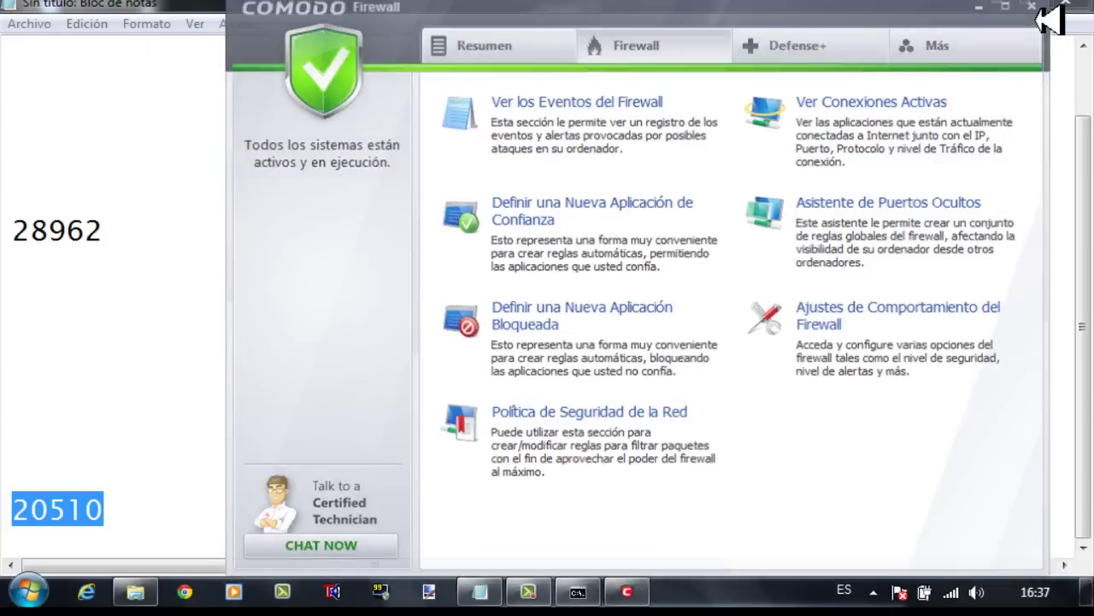
Select and copy the port number 28962 in the Notepad notes.
left_click_drag(104, 231, 16, 254)
key("ctrl+c")
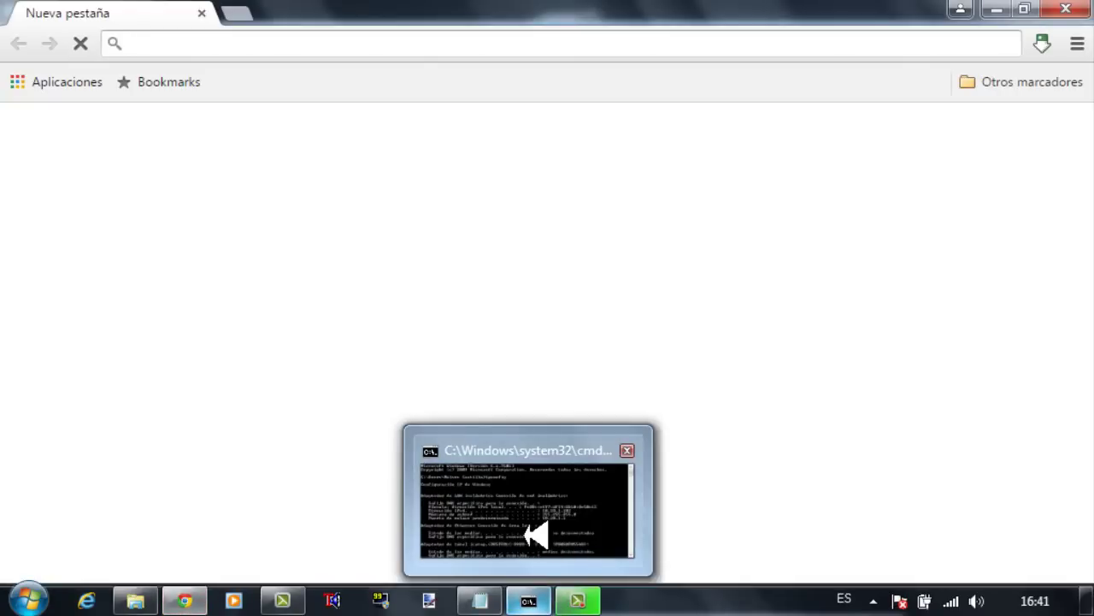
Switch to the Command Prompt, copy the default gateway address 10.10.1.1 from the ipconfig output and minimize the window.
left_click(489, 457)
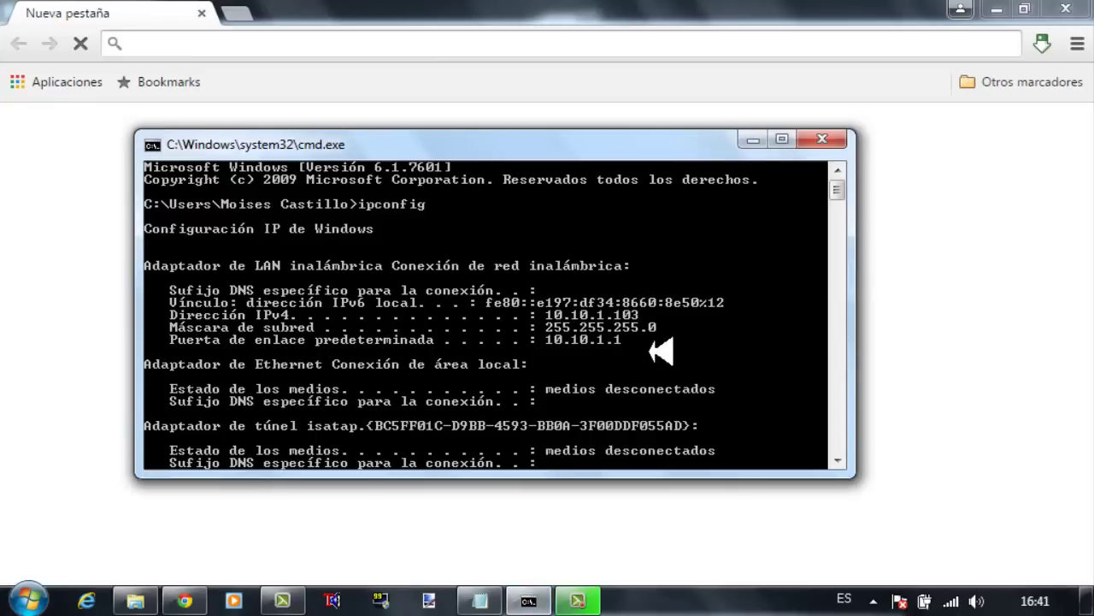
right_click(616, 398)
left_click(648, 382)
left_click_drag(622, 340, 546, 340)
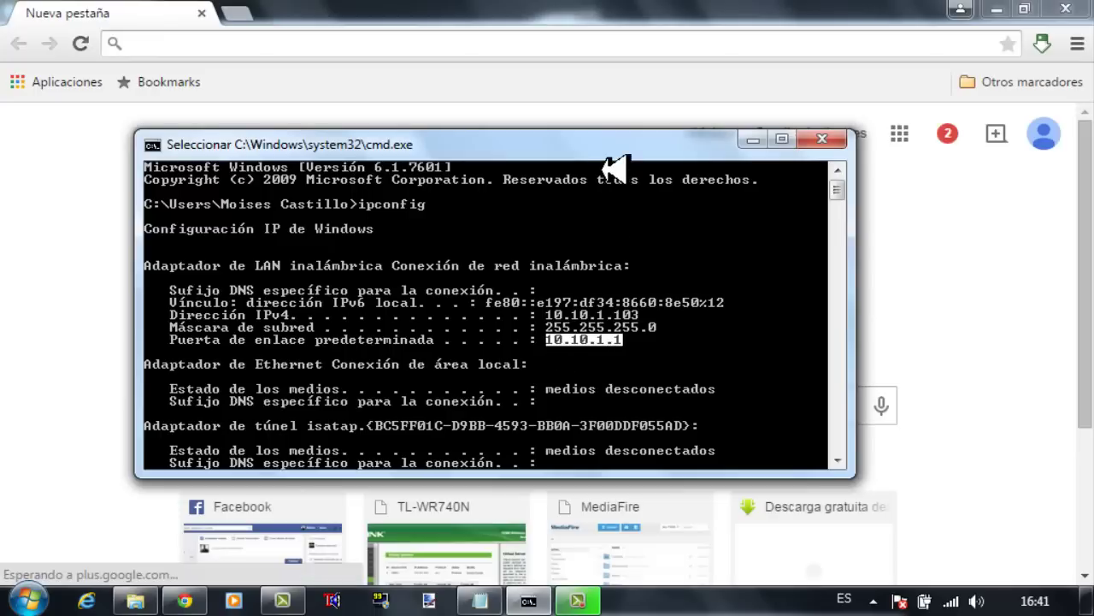
right_click(603, 156)
mouse_move(769, 315)
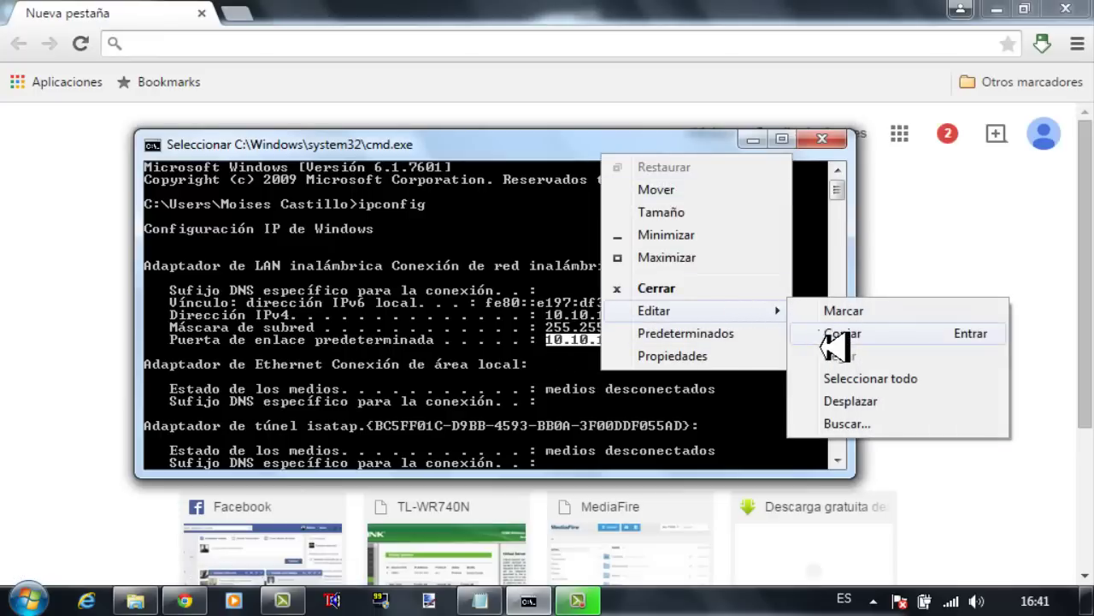
left_click(834, 334)
left_click(752, 139)
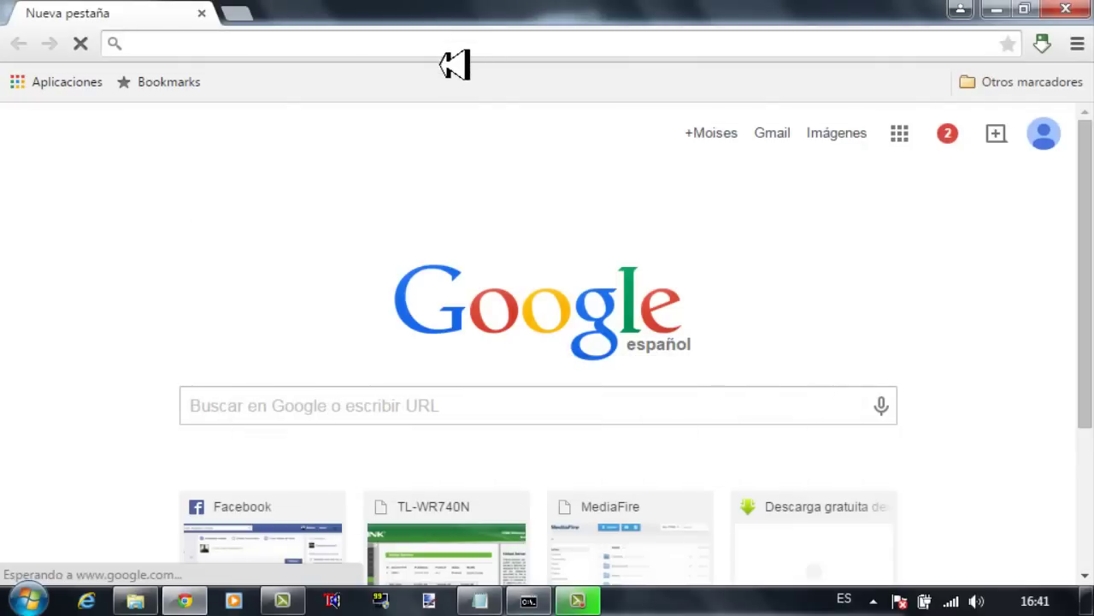
Open the router's administration page at 10.10.1.1 in Chrome and sign in with the prefilled credentials.
type("10.10.1.1")
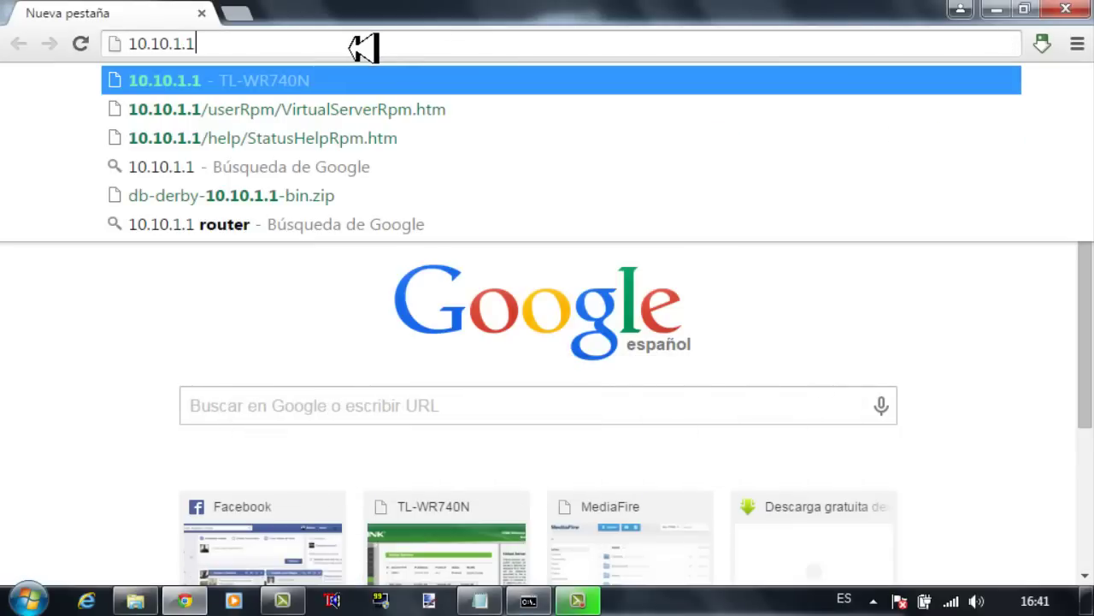
key("Return")
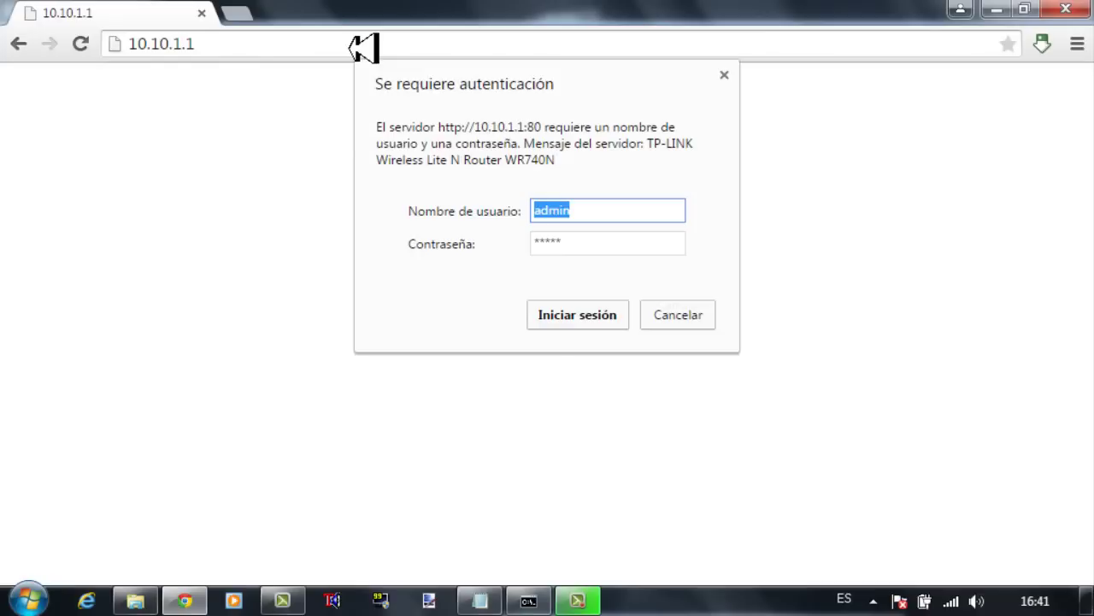
left_click(564, 316)
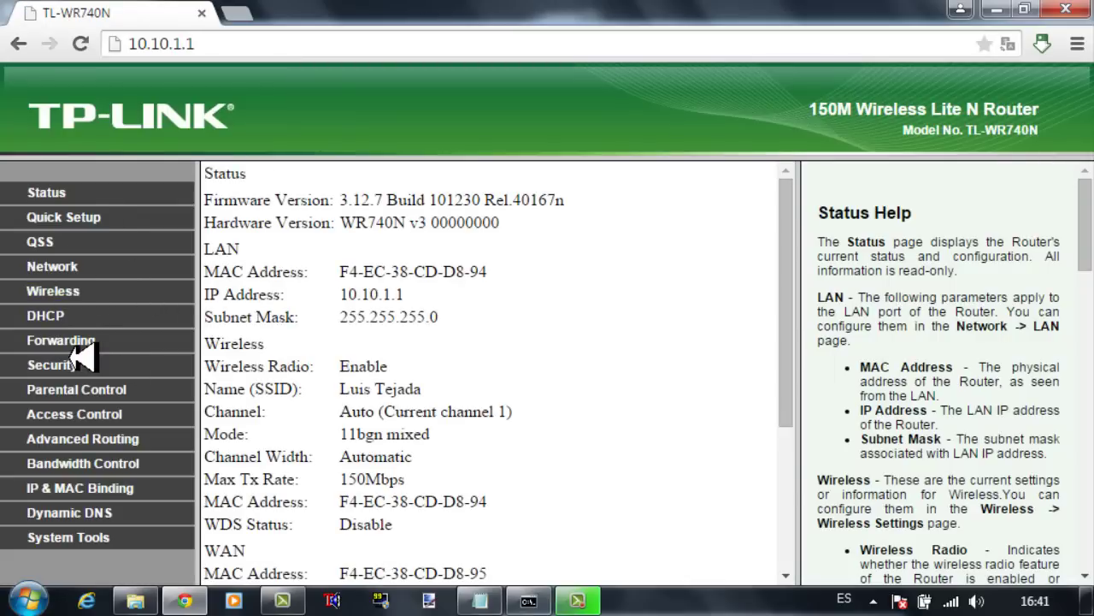
Open the router's Virtual Servers list under Forwarding and delete the existing entry for port 28962.
left_click(111, 342)
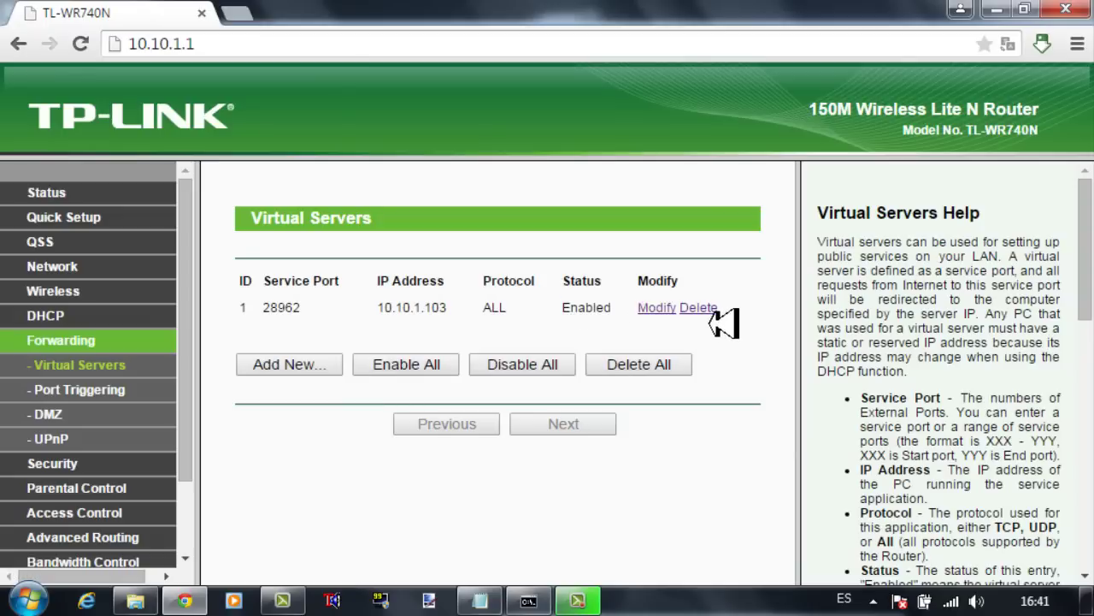
left_click(658, 307)
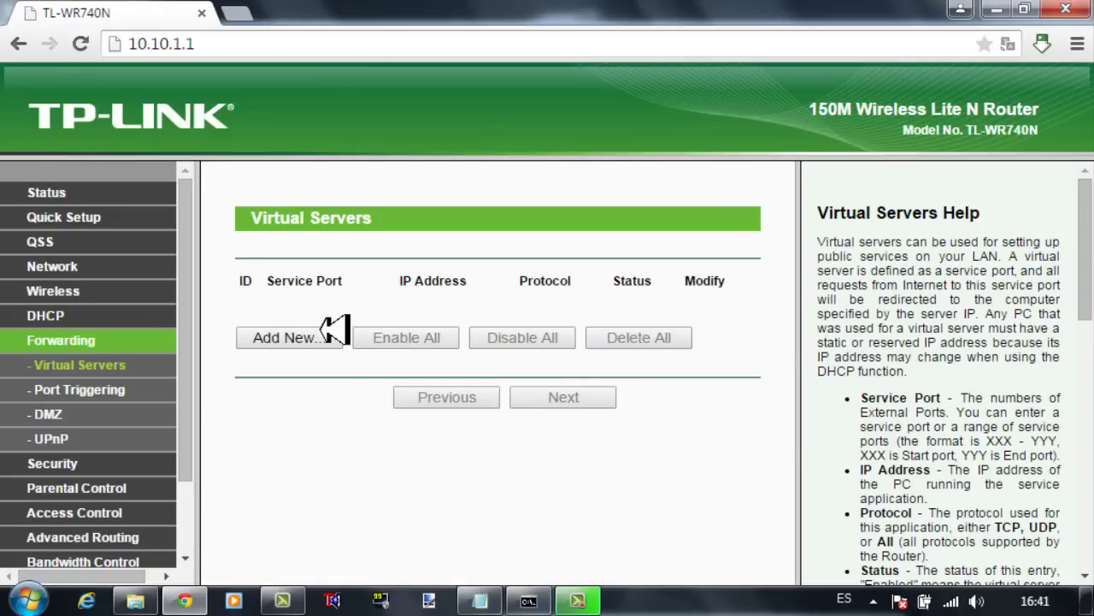
Start a new virtual server entry and set its service port to 28962, copied from the Notepad notes.
left_click(305, 351)
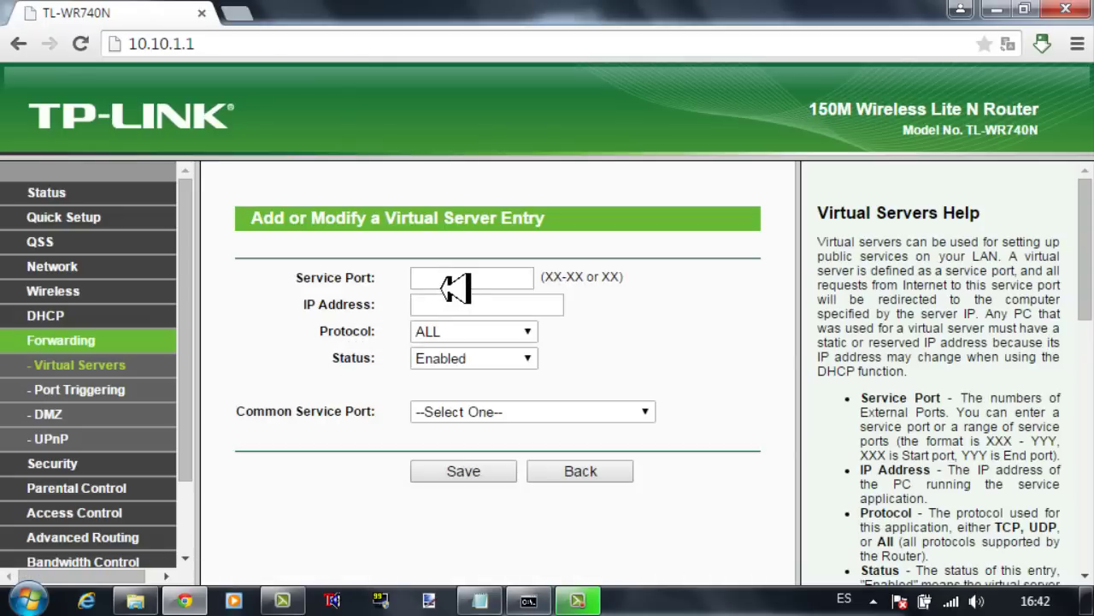
left_click(481, 599)
right_click(92, 243)
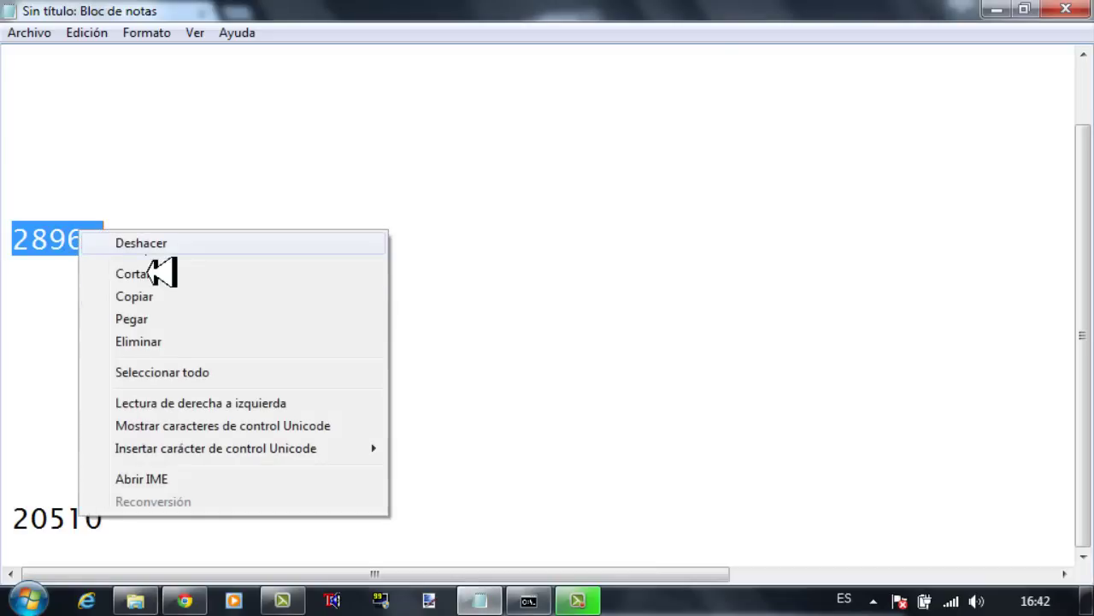
left_click(156, 298)
left_click(184, 600)
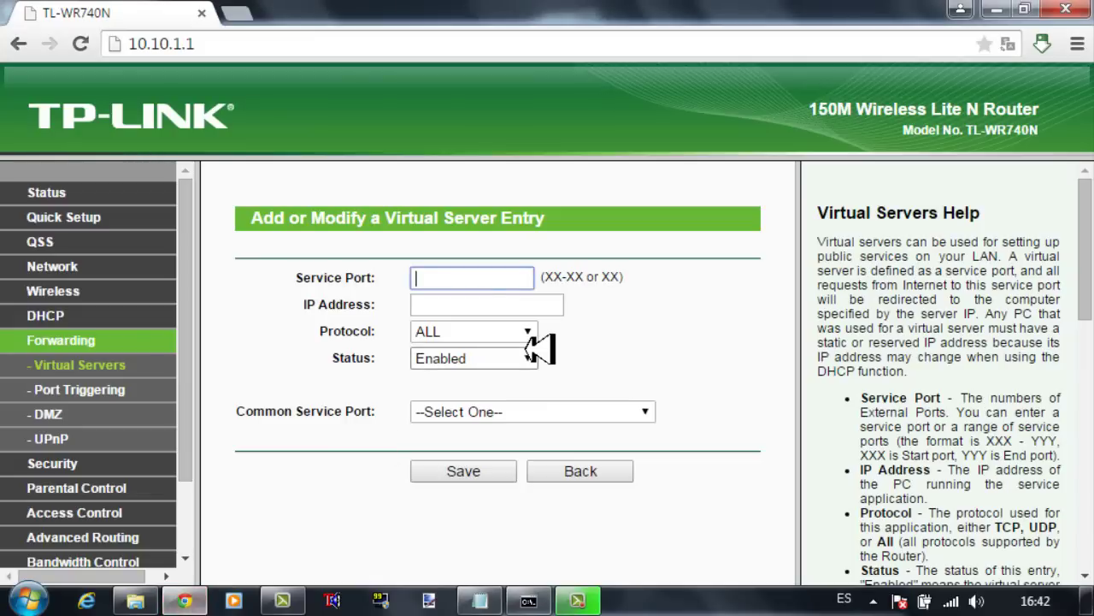
key("ctrl+v")
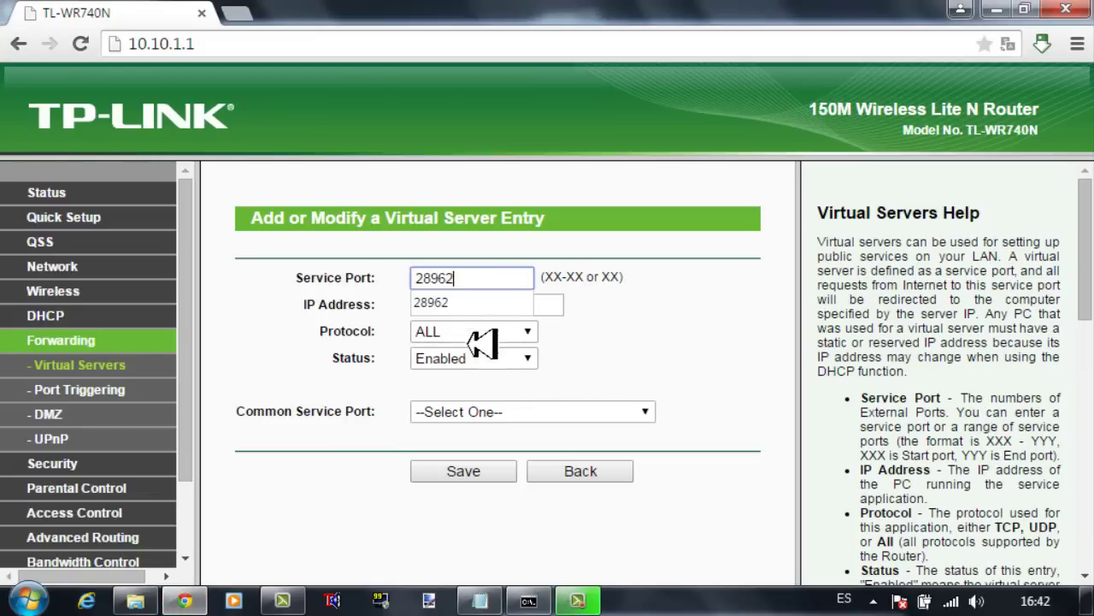
left_click(480, 305)
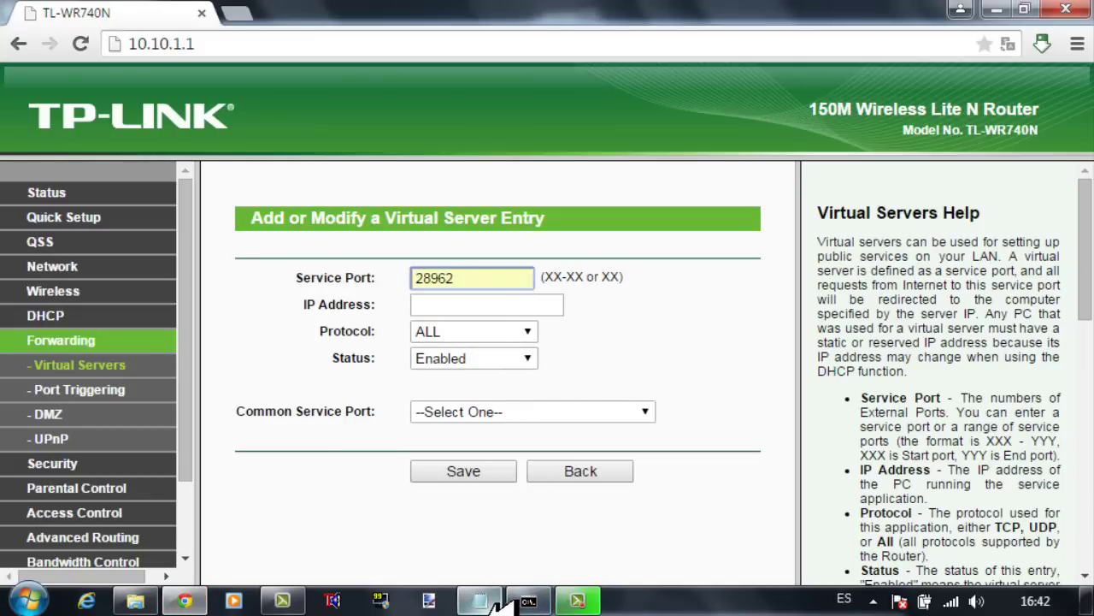
Switch to the Command Prompt, copy the IPv4 address 10.10.1.103 from the ipconfig output and minimize the window.
left_click(528, 601)
right_click(524, 357)
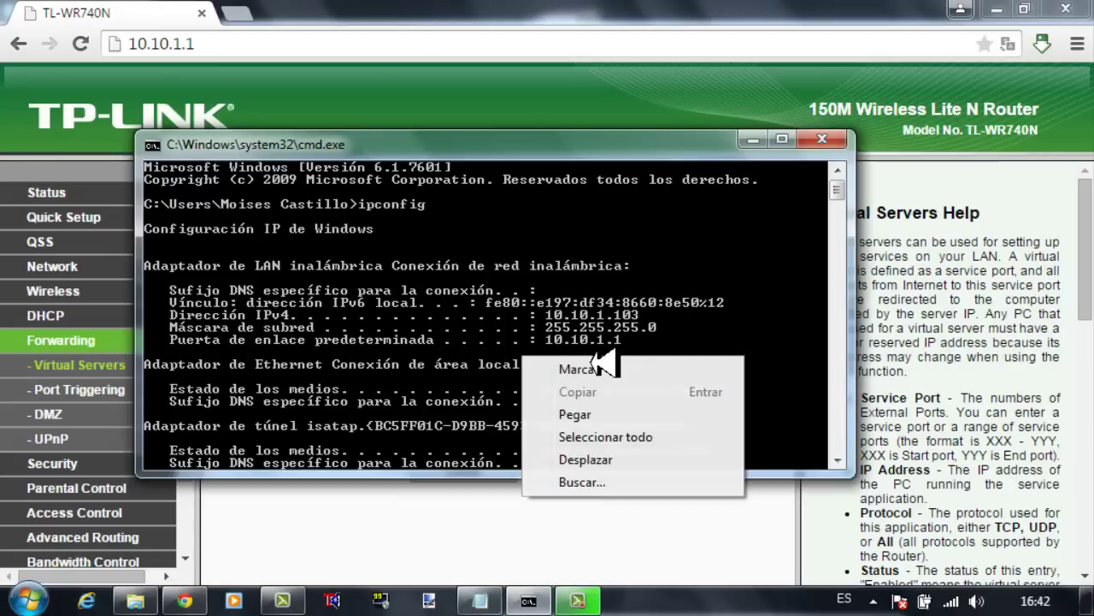
left_click(590, 369)
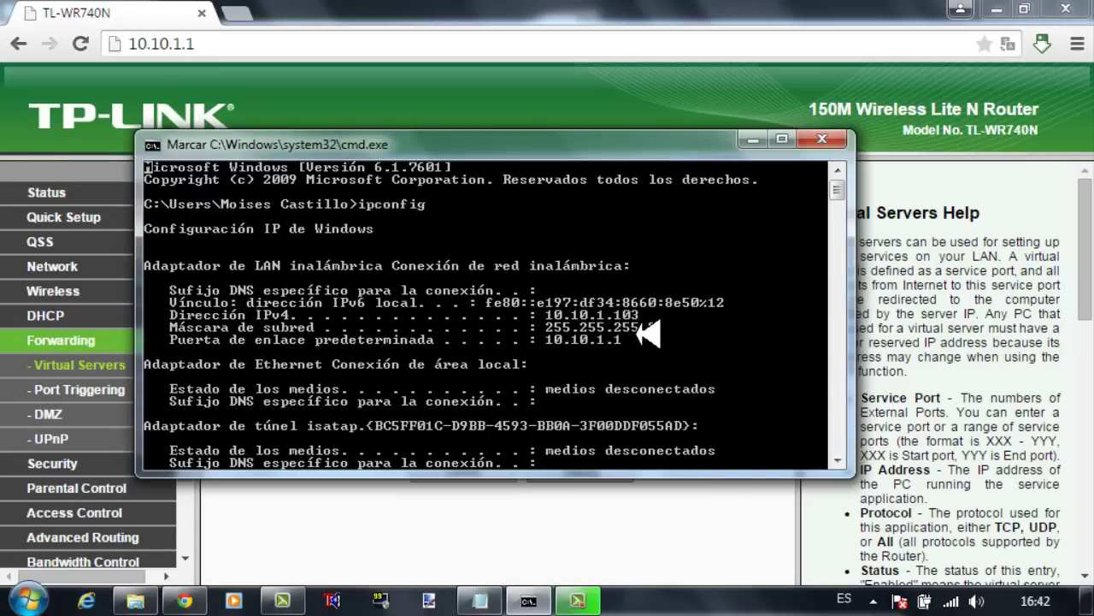
left_click_drag(648, 334, 644, 333)
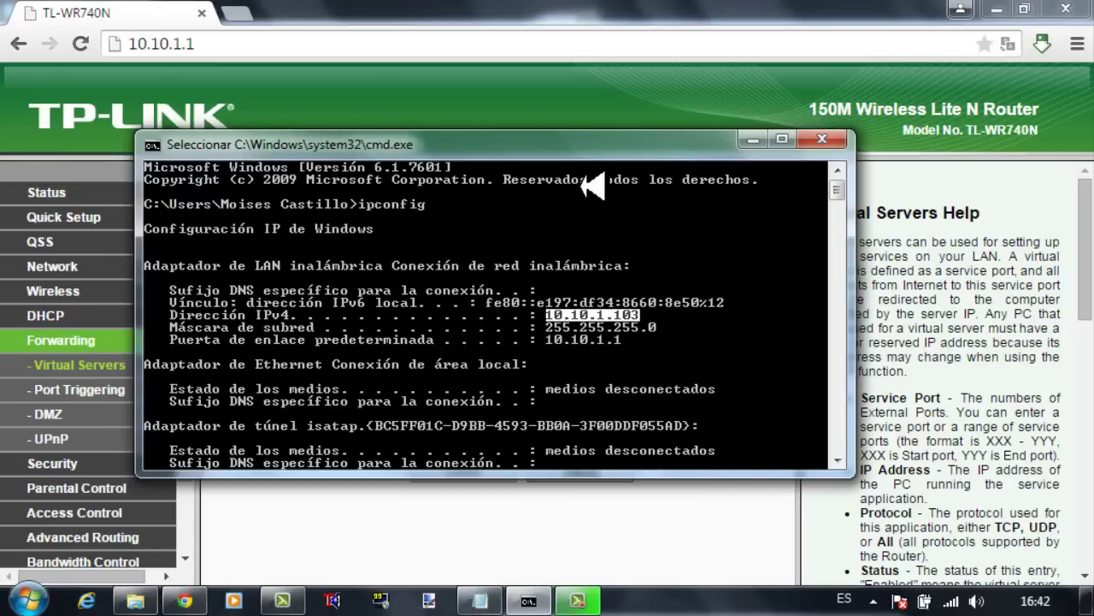
right_click(575, 159)
mouse_move(676, 309)
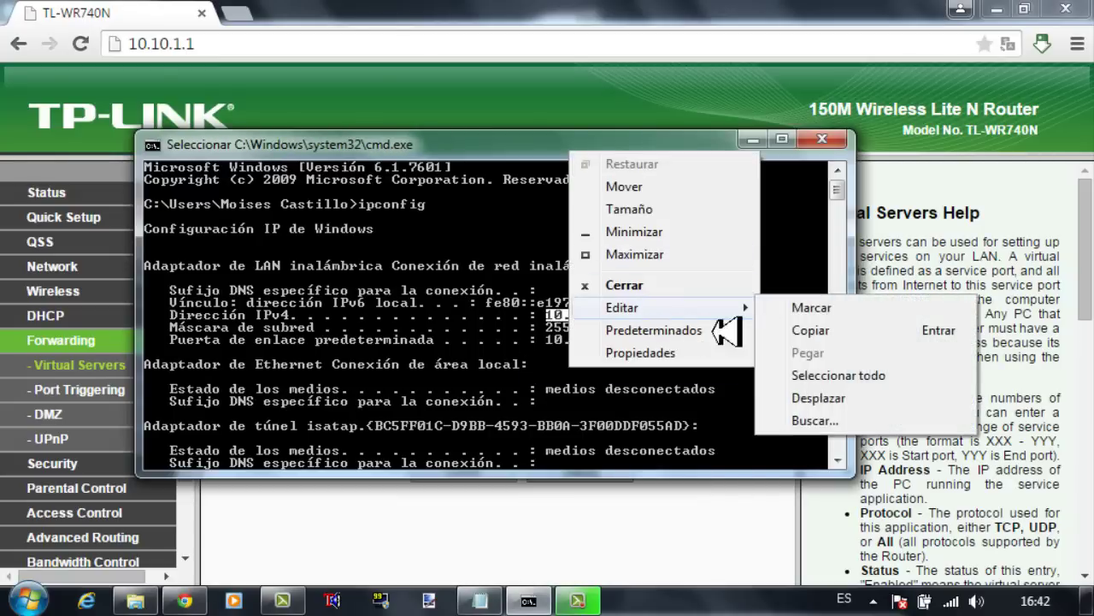
left_click(808, 331)
left_click(753, 138)
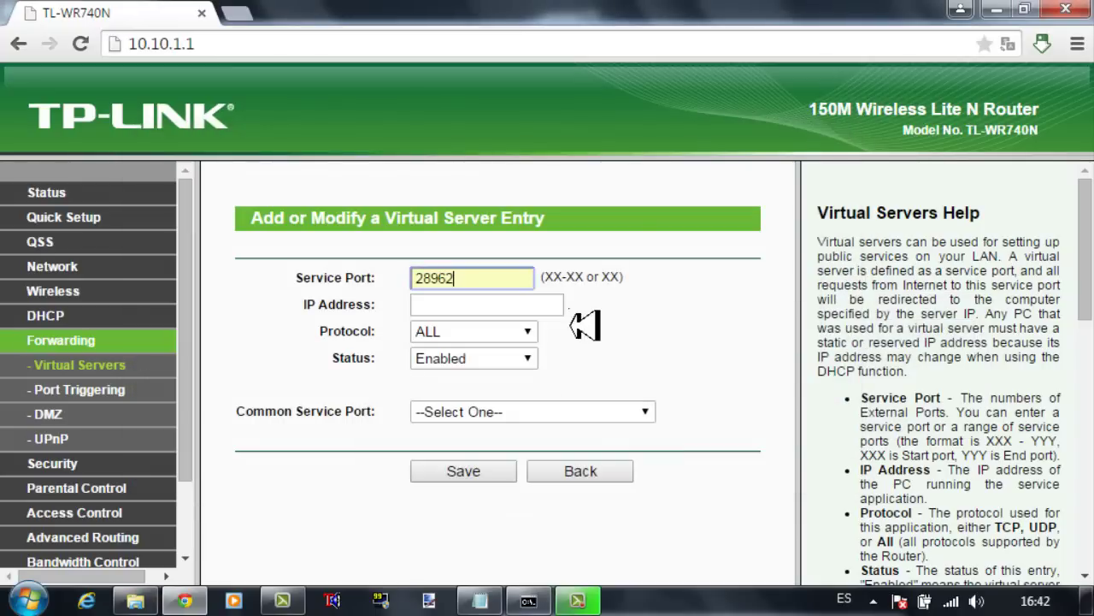
Set the virtual server entry's IP address to 10.10.1.103 and save the entry.
type("10.10.1.103")
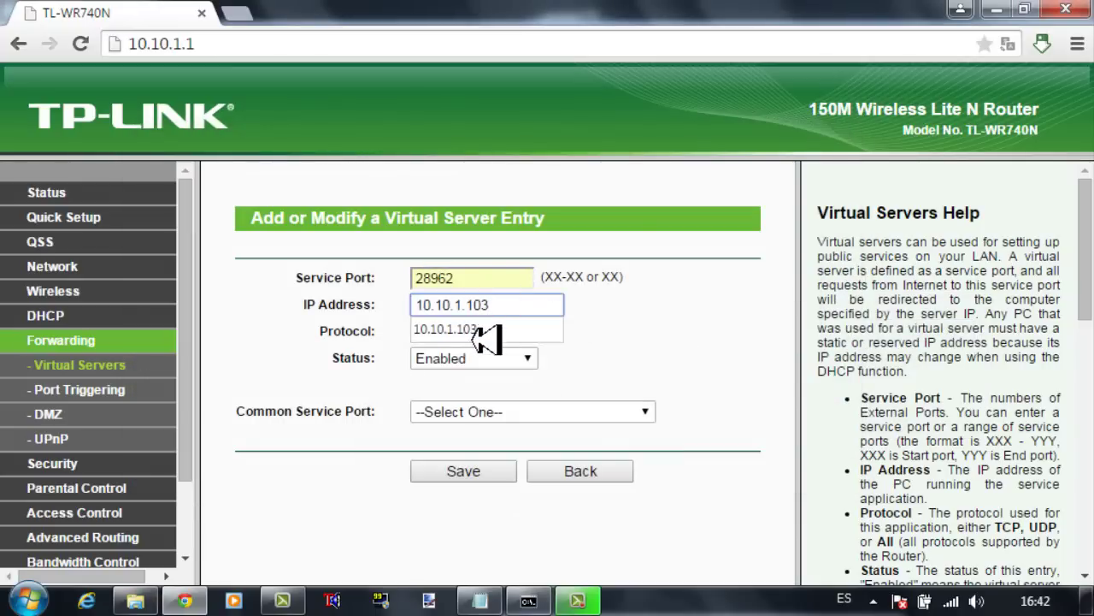
left_click(487, 339)
left_click(490, 479)
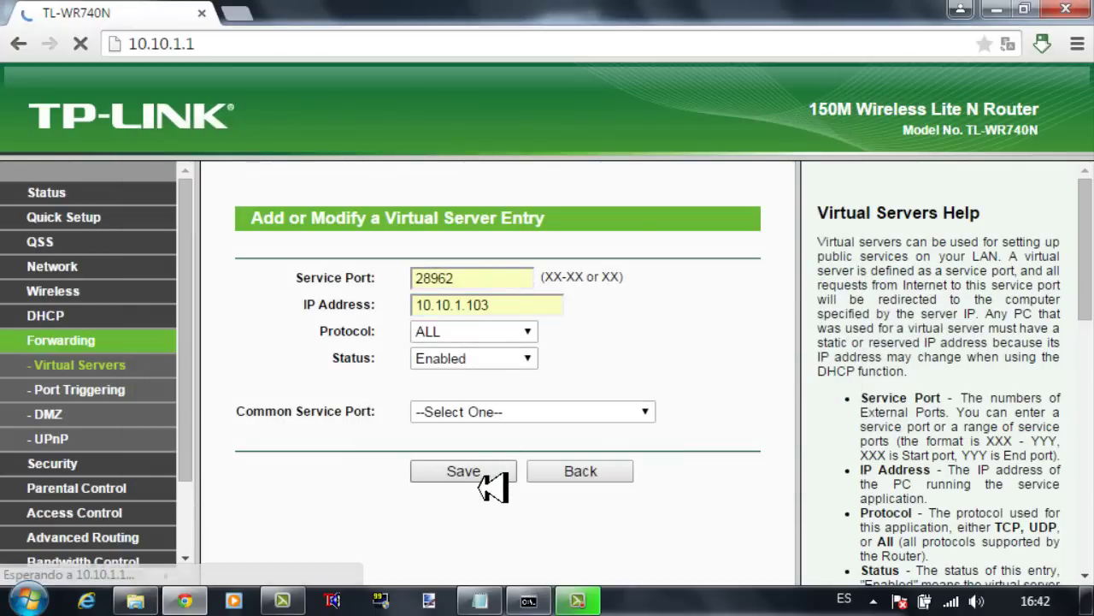